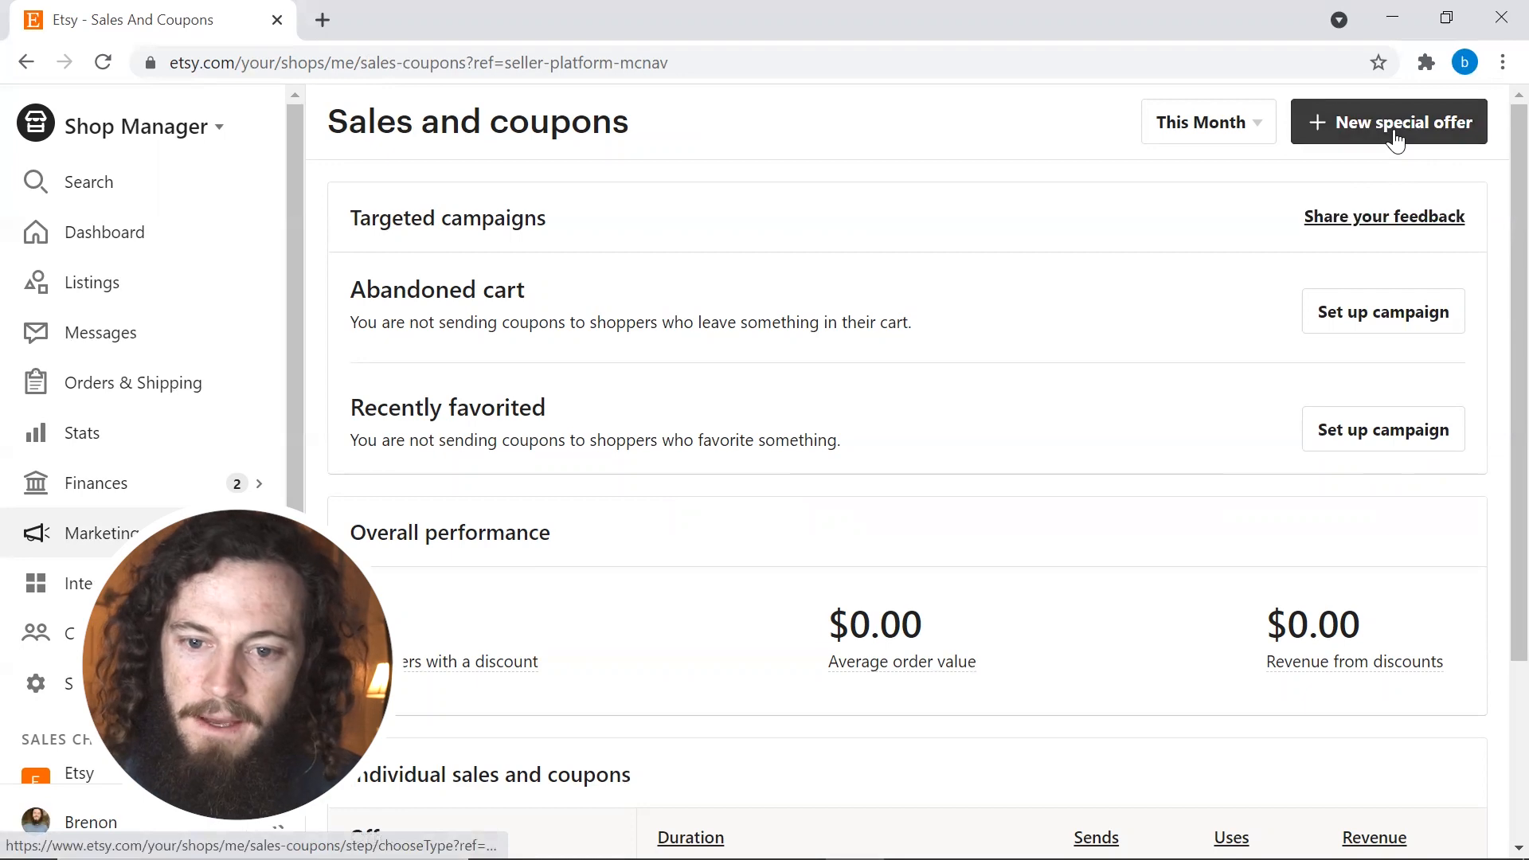
Step: Start a new targeted offer for abandoned cart shoppers with a percent-off coupon of 10%
left_click(1393, 131)
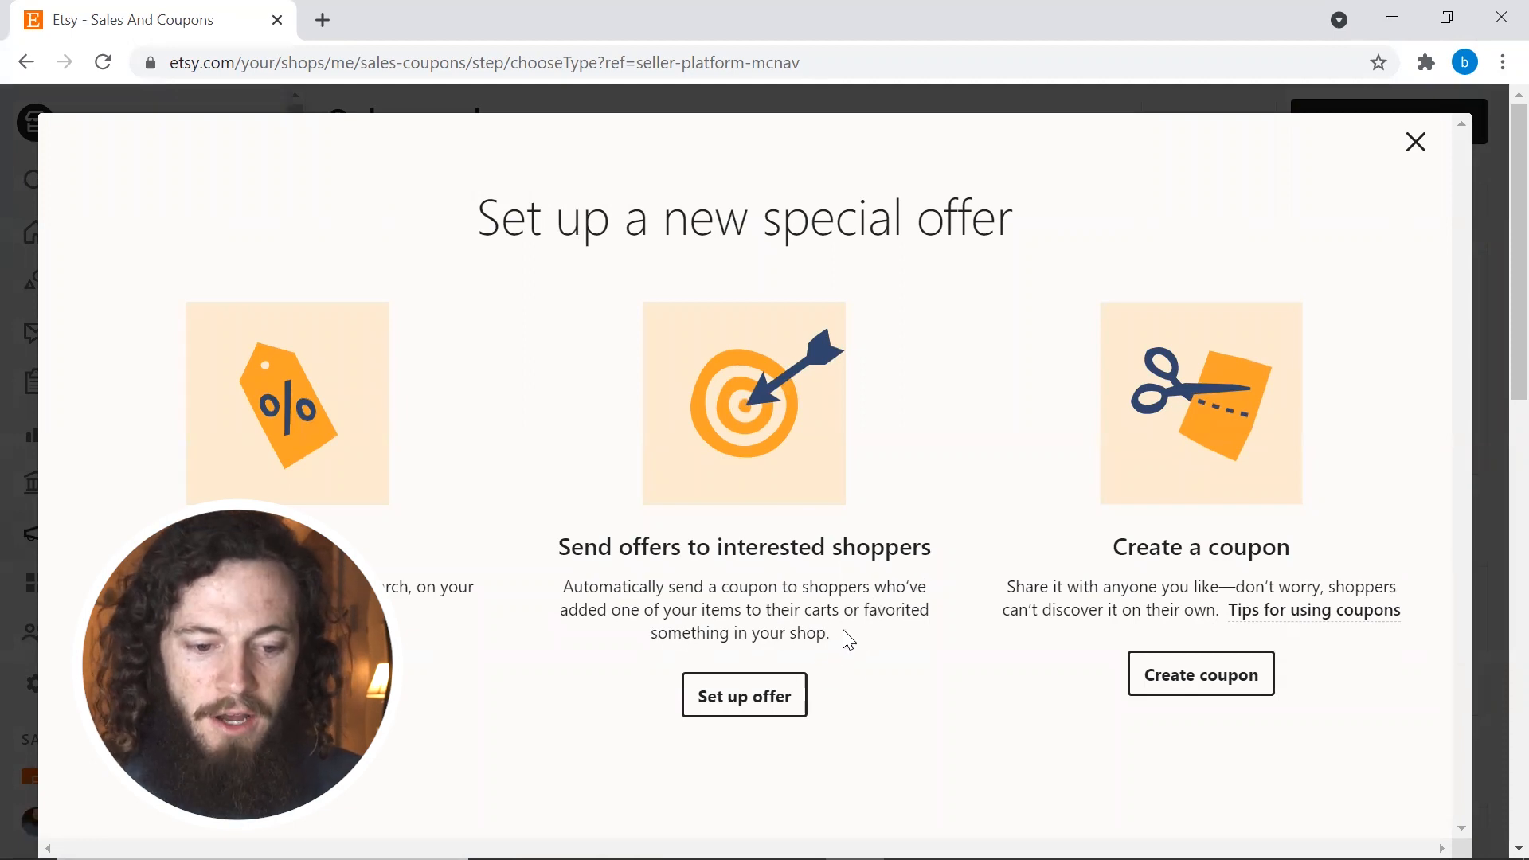
left_click(749, 689)
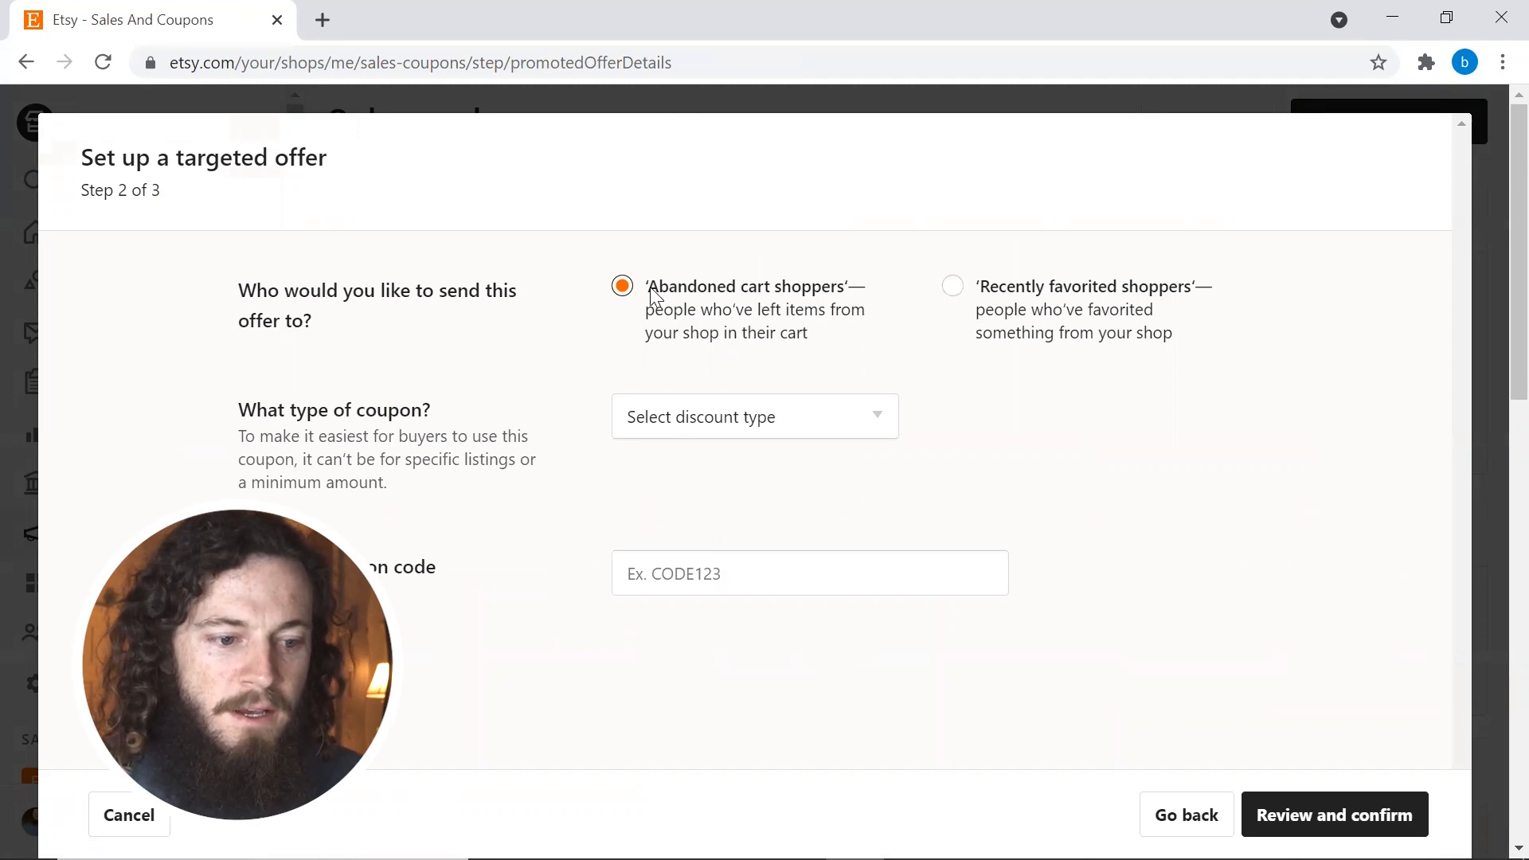
left_click(774, 423)
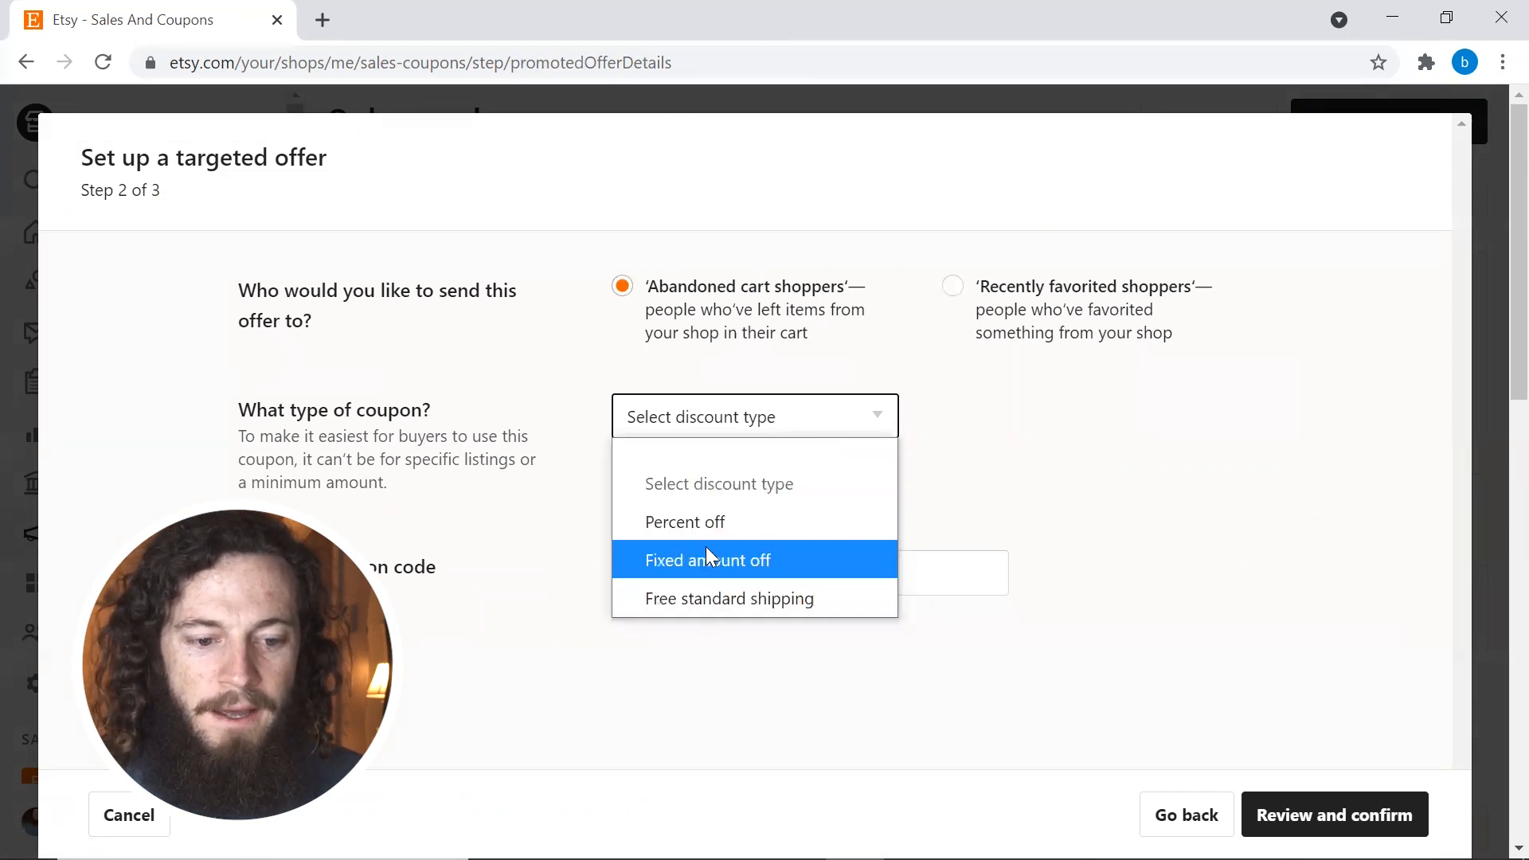
left_click(707, 526)
left_click(1034, 406)
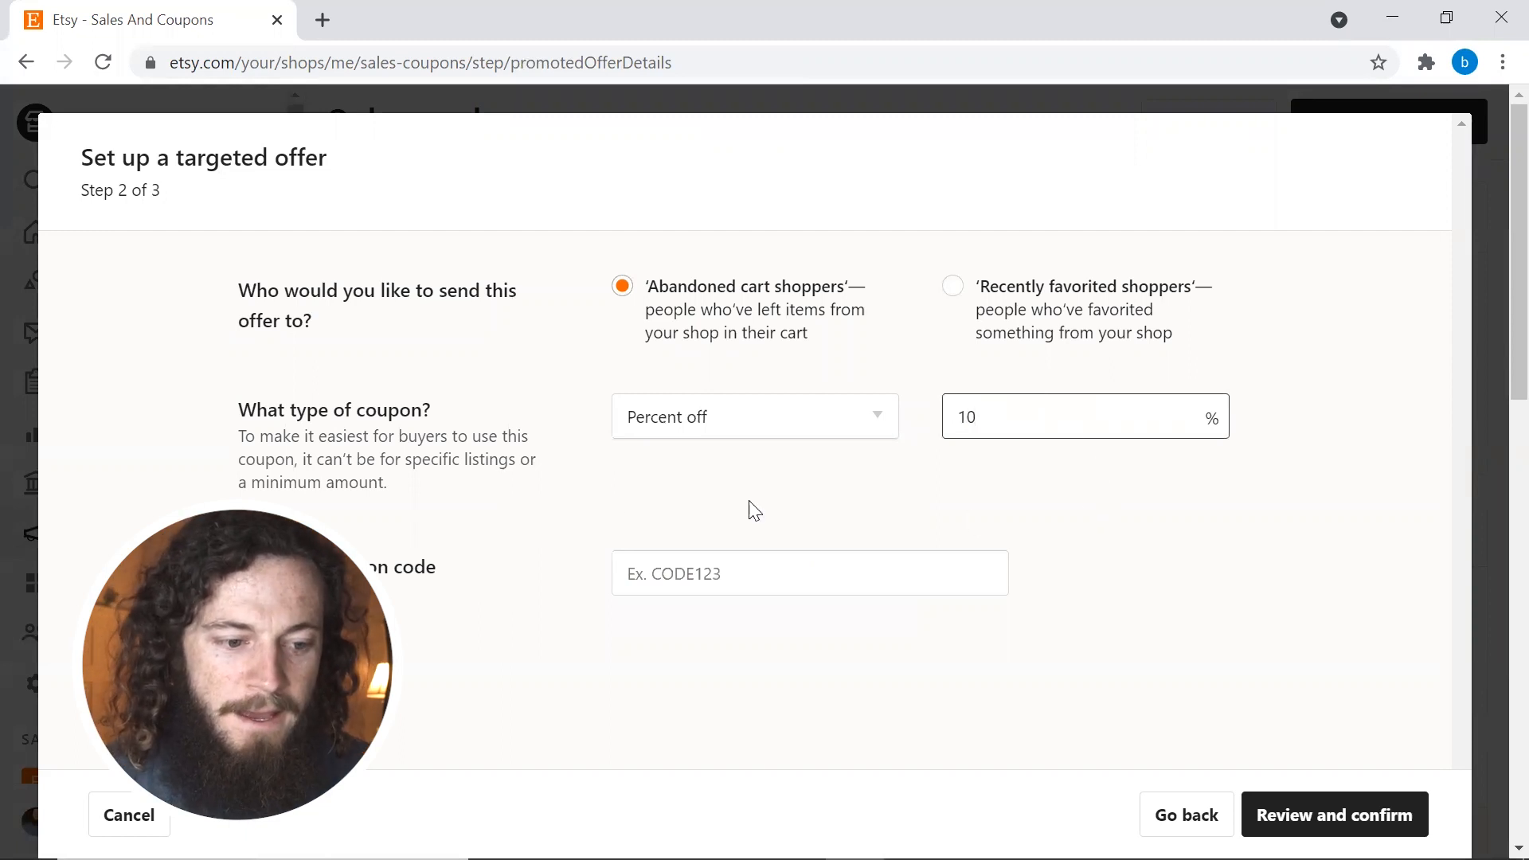
Step: Give the abandoned cart offer the coupon code HAPPY10 and launch the campaign
left_click(808, 585)
type("HAP")
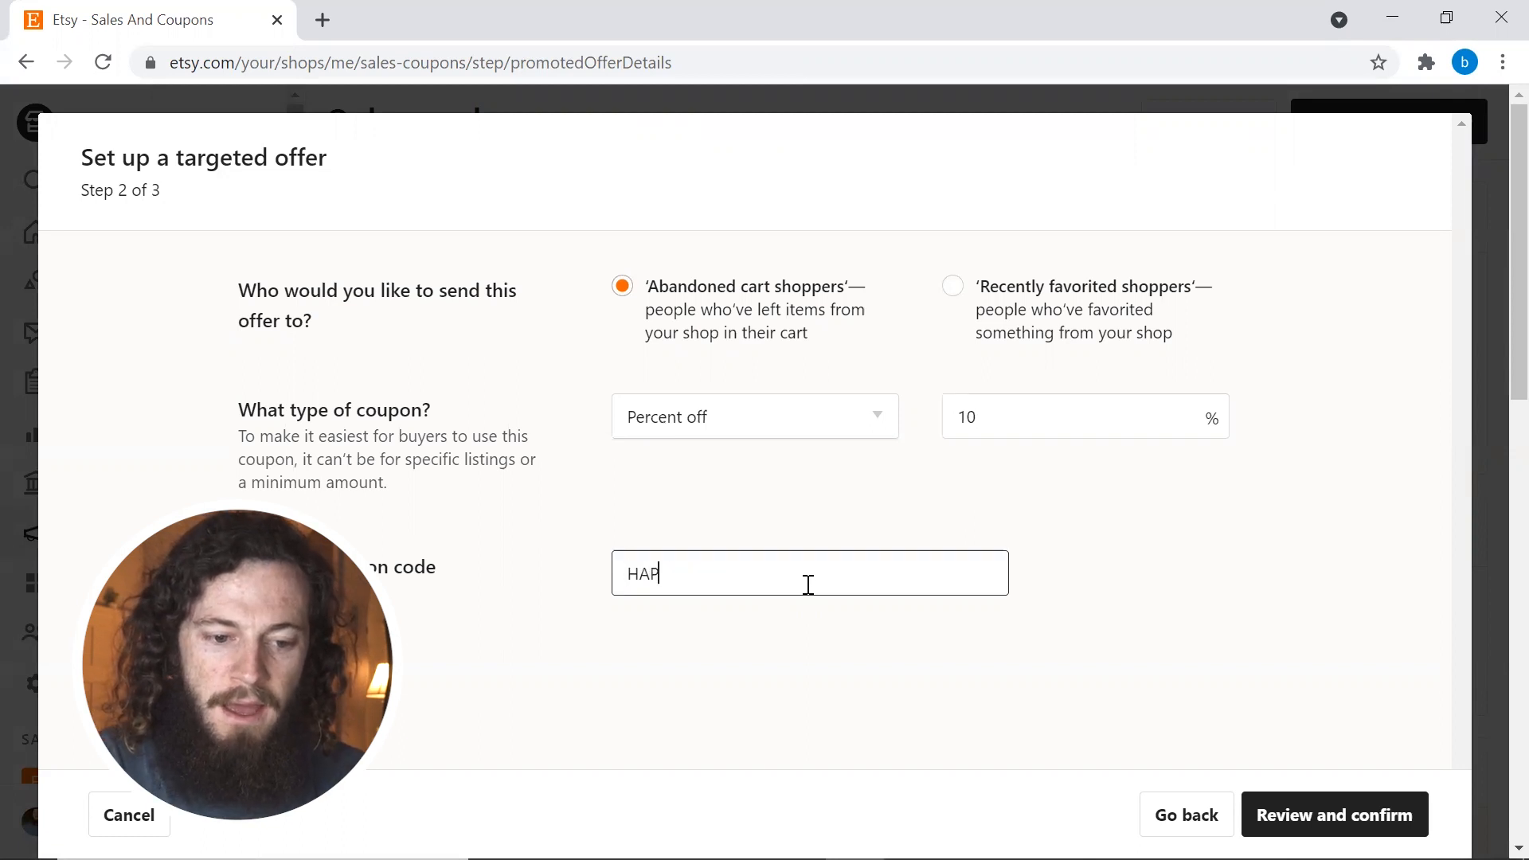
type("PY10")
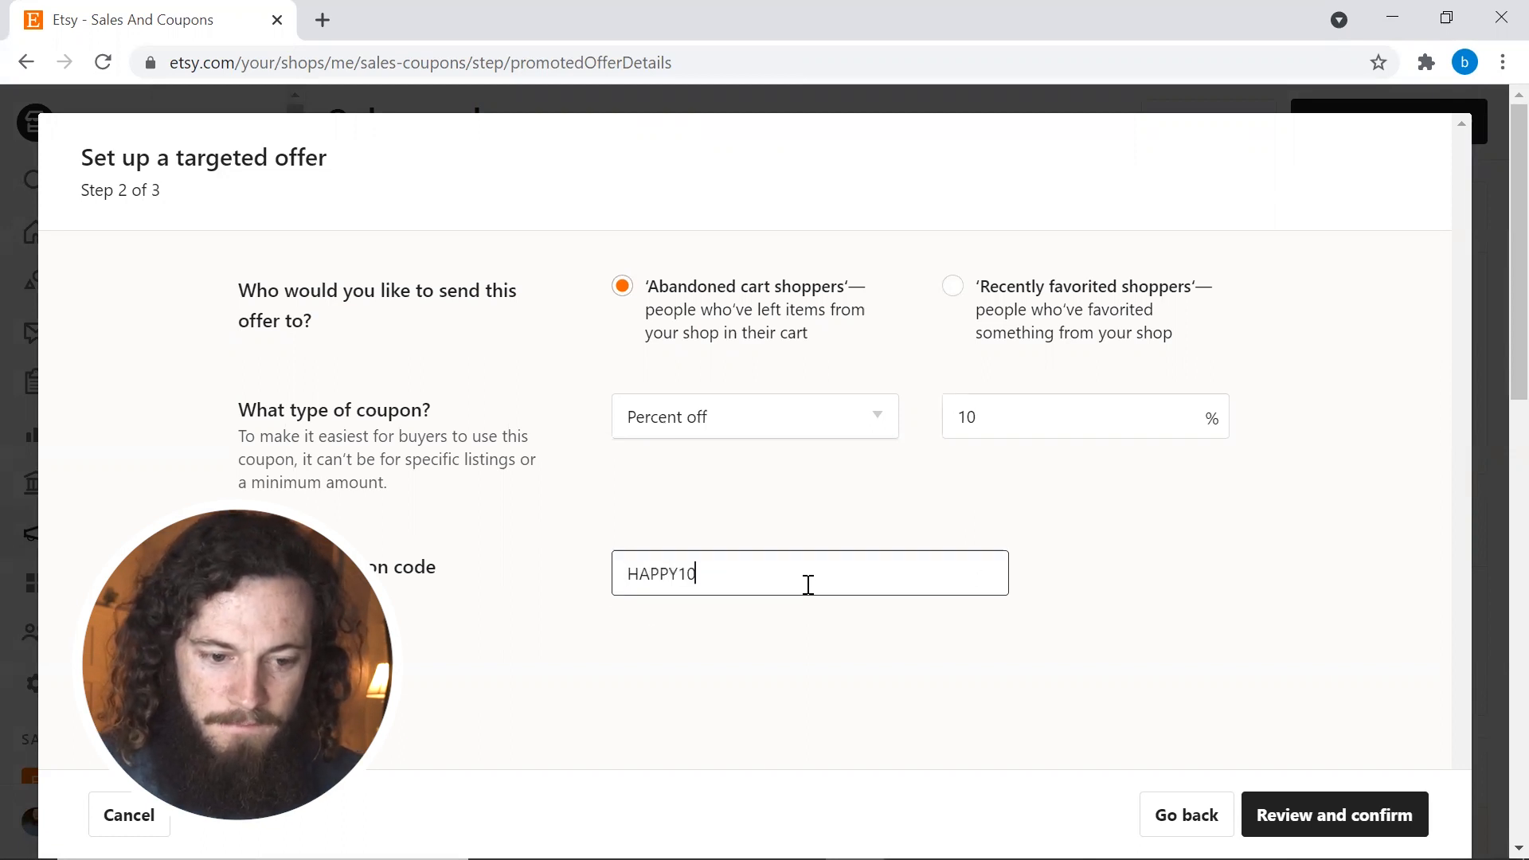
left_click(1313, 812)
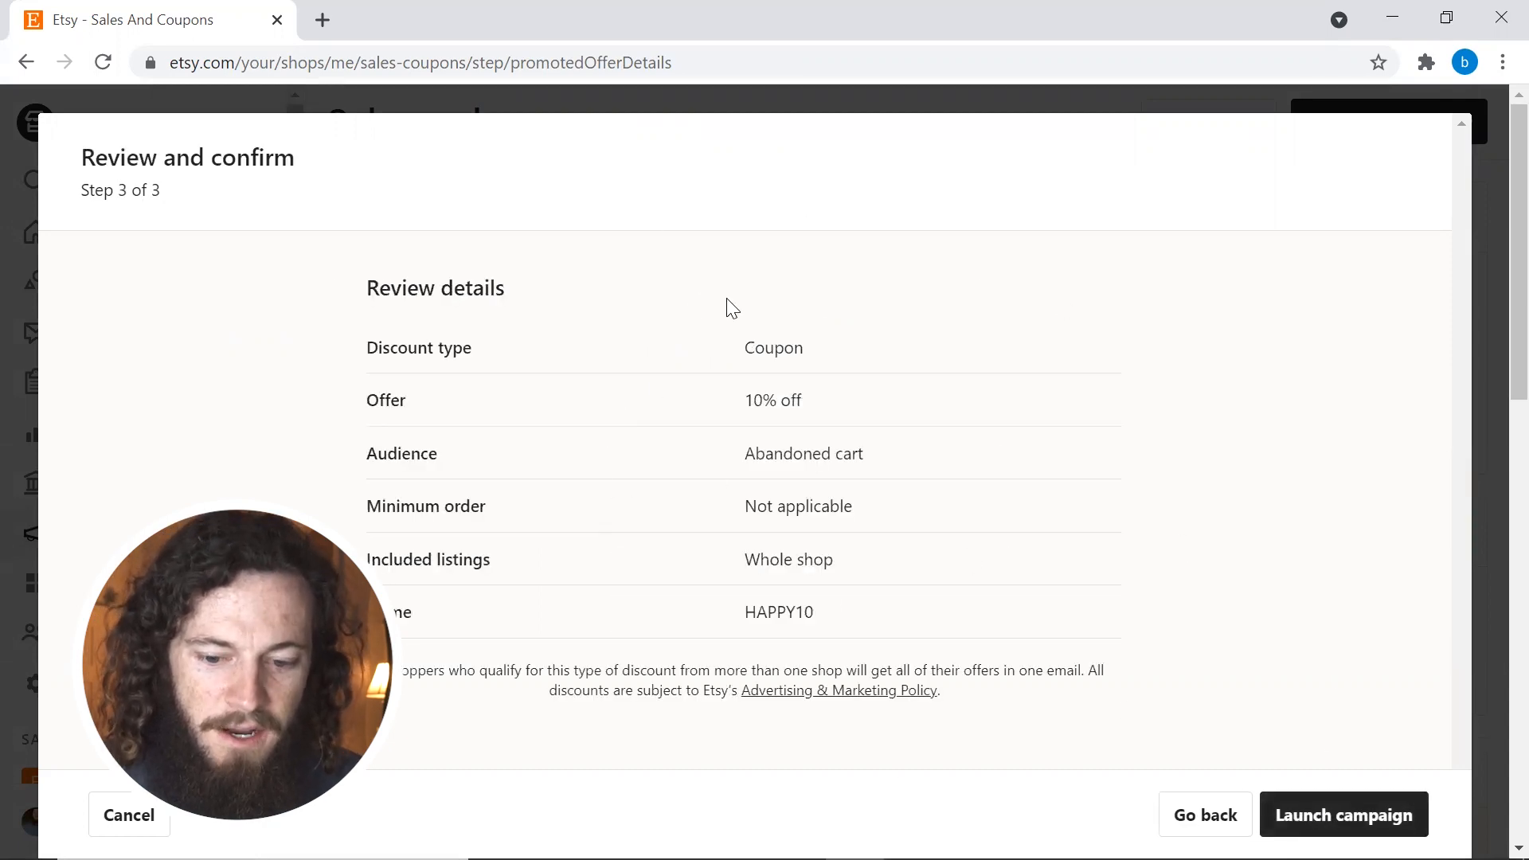
left_click(1343, 815)
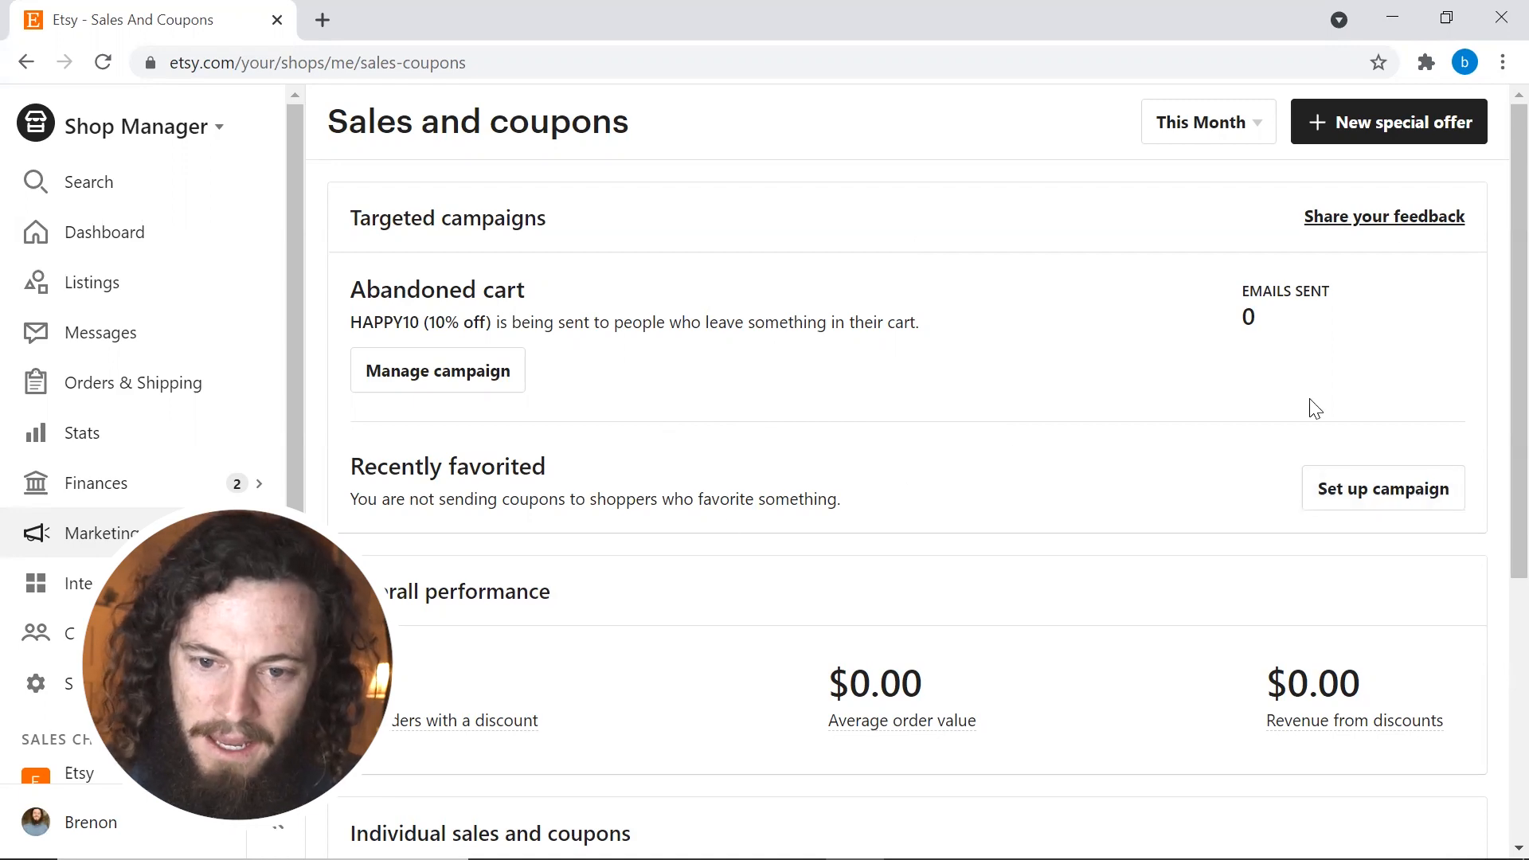
Step: Start another targeted offer, this time for recently favorited shoppers, with a percent-off coupon of 10%
left_click(1406, 126)
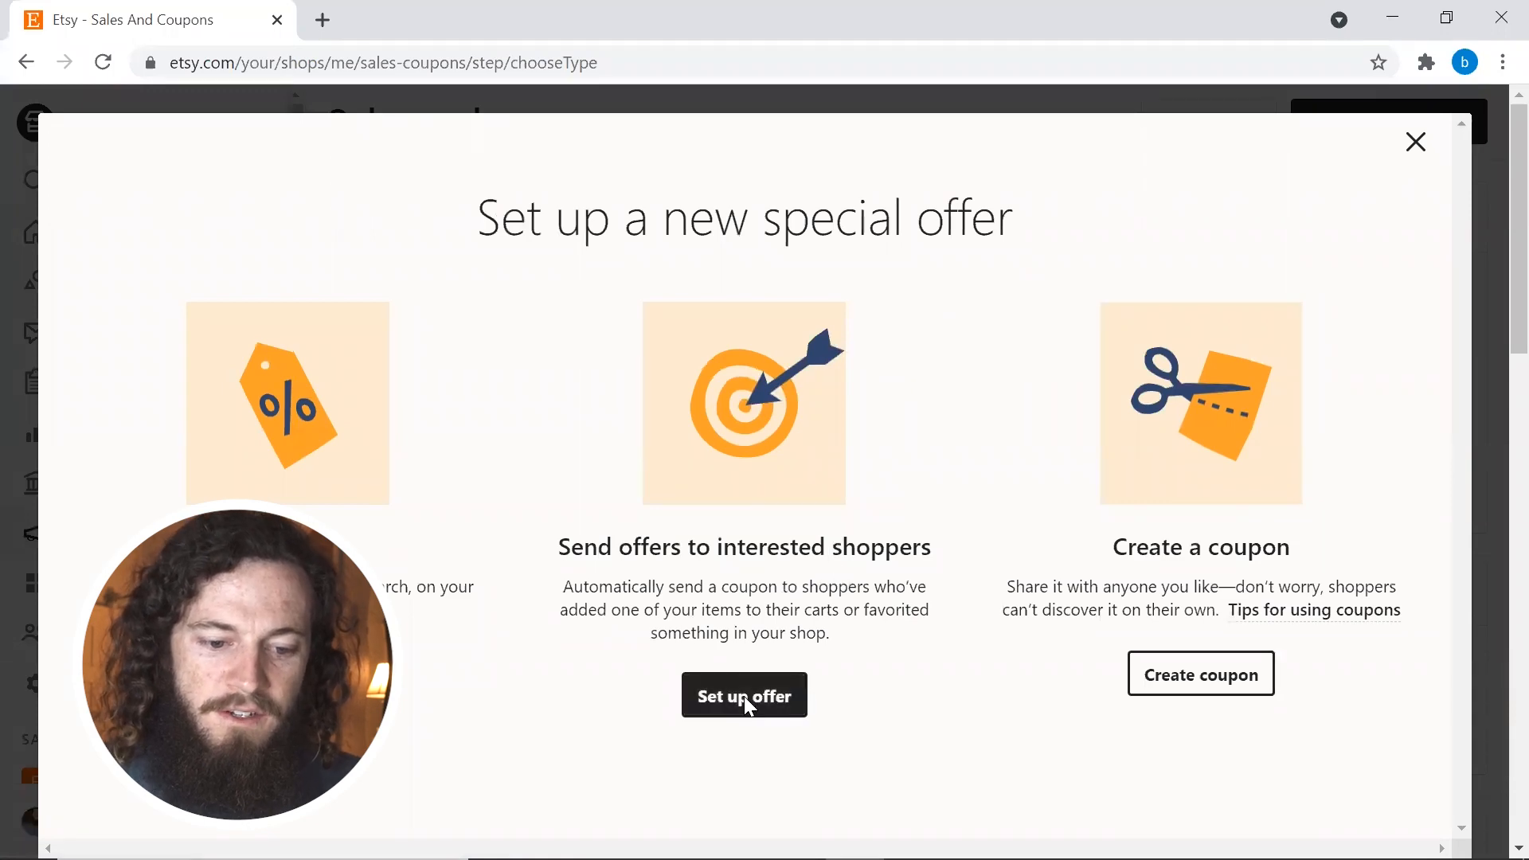
left_click(743, 696)
left_click(951, 289)
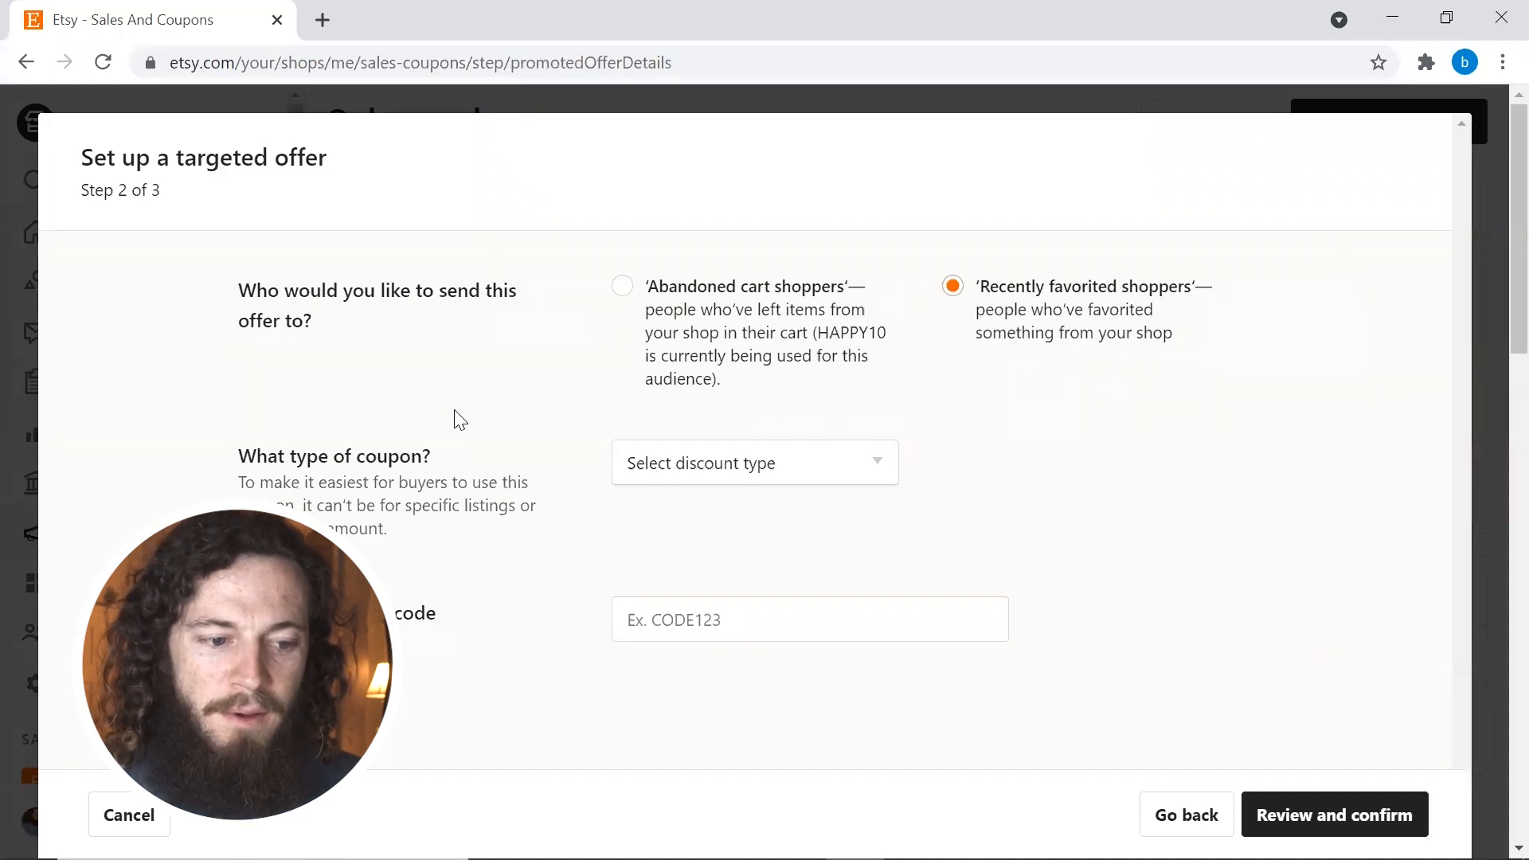
left_click(845, 463)
left_click(739, 572)
left_click(1013, 465)
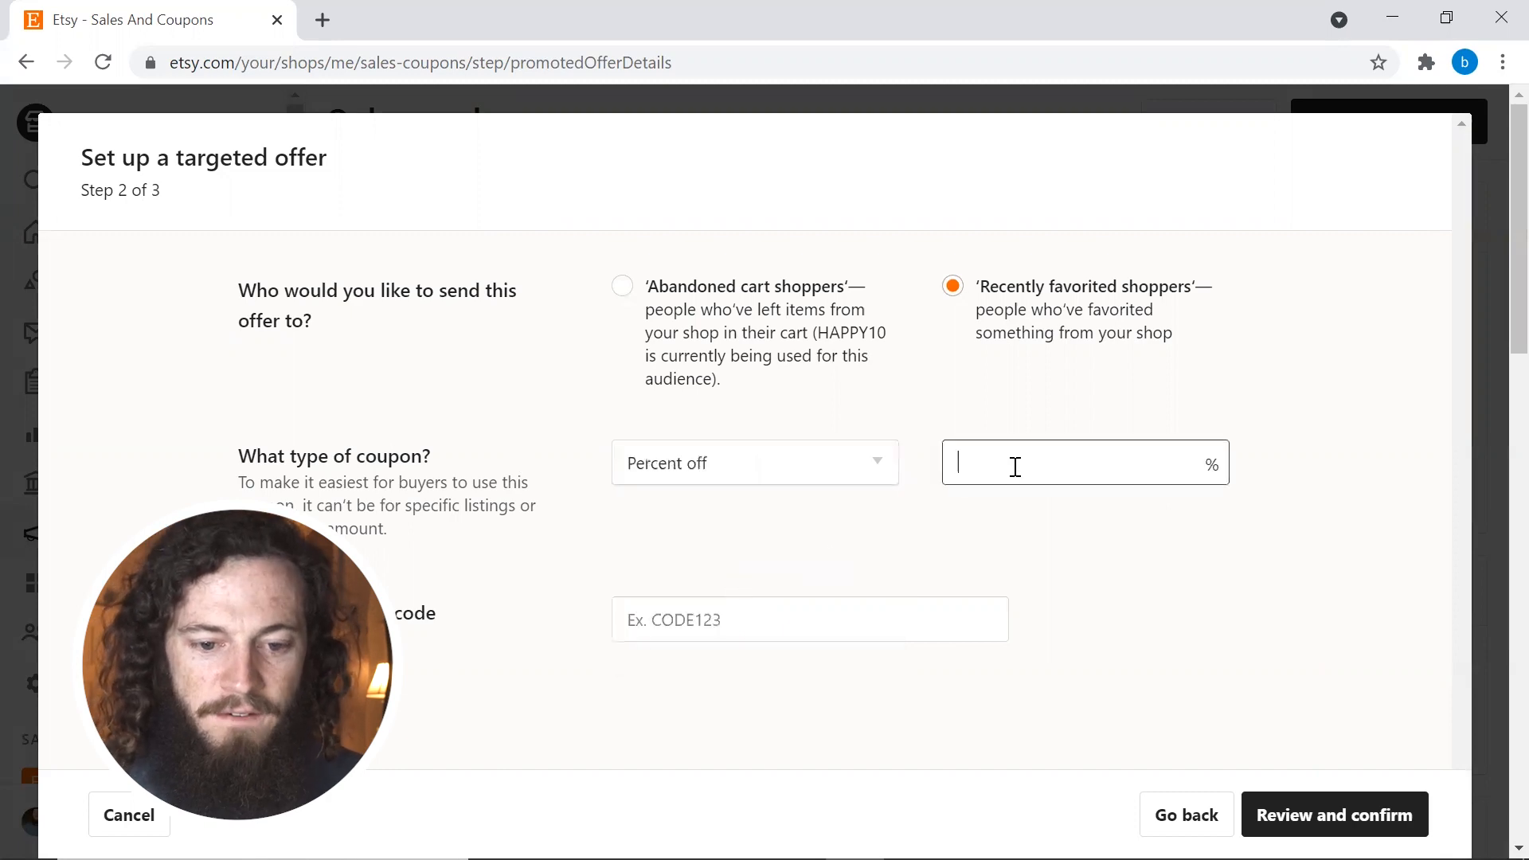
type("10")
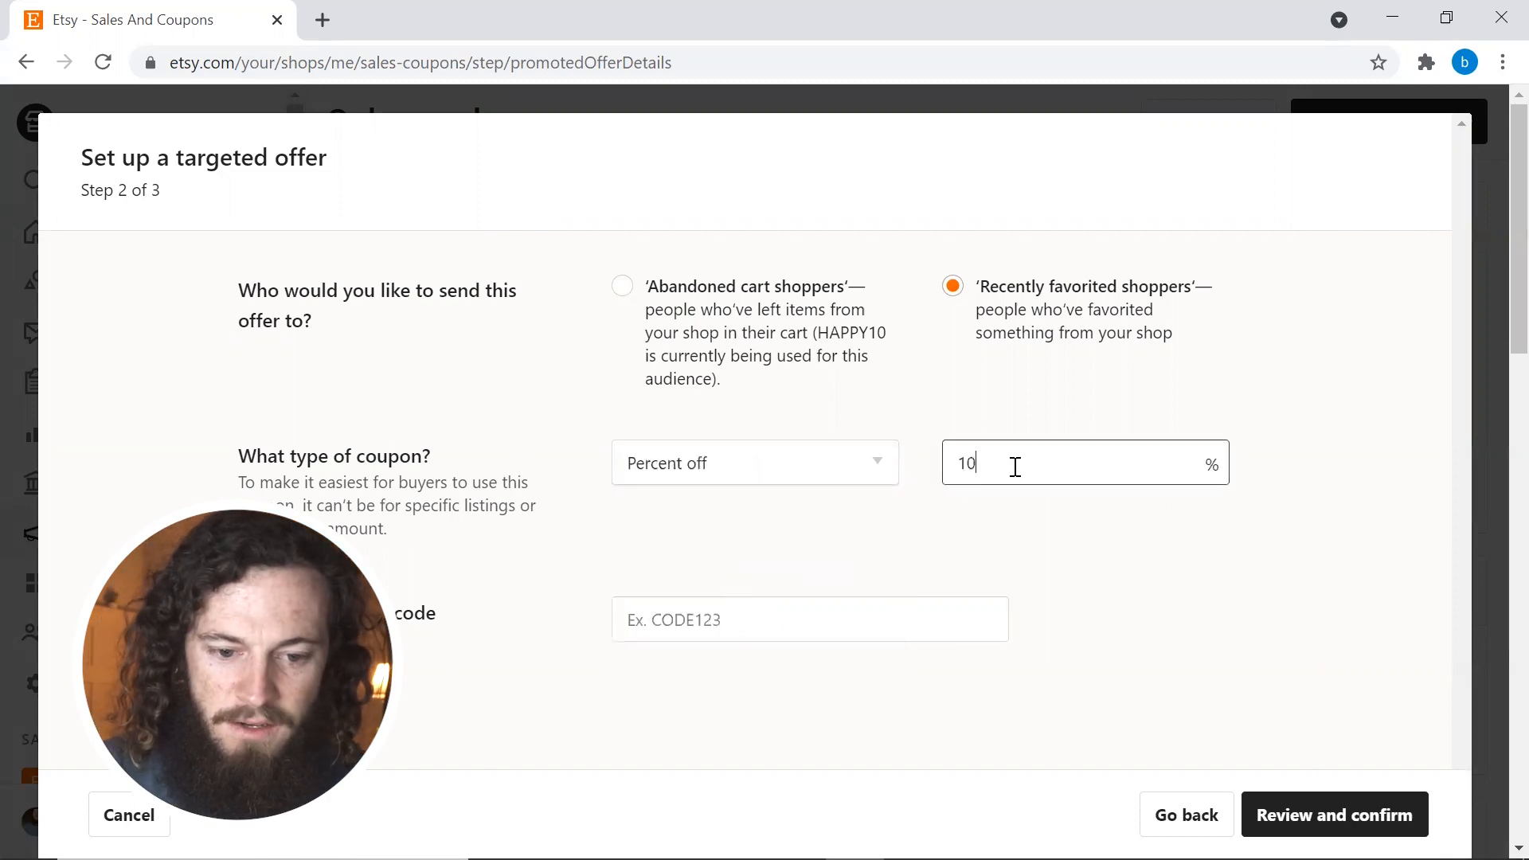
Step: Give the recently favorited offer the coupon code HAPPINESS10 and launch the campaign
left_click(788, 614)
type("HAPPINES")
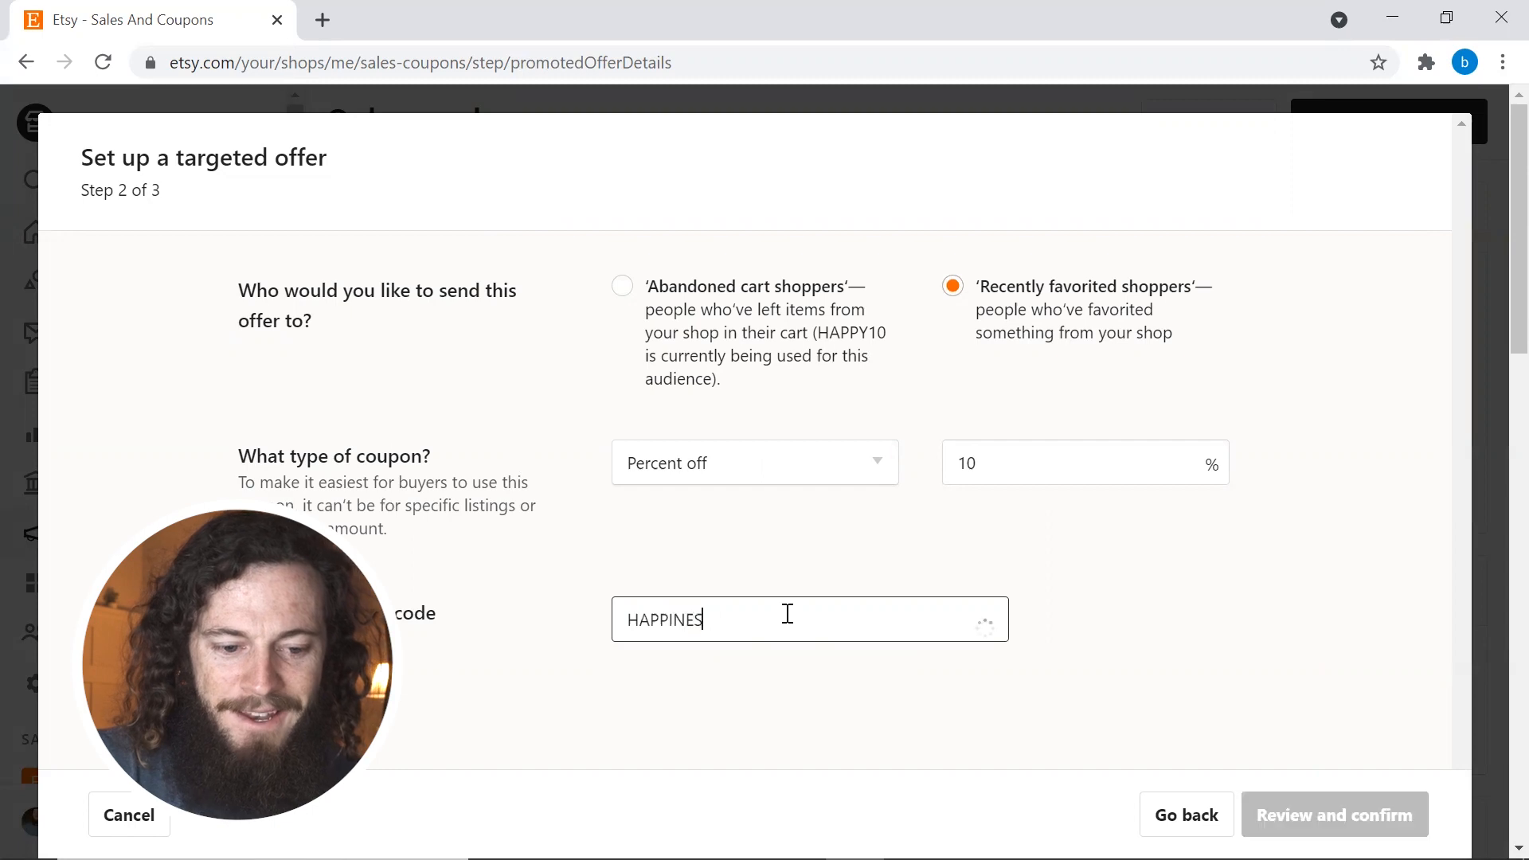
type("S10")
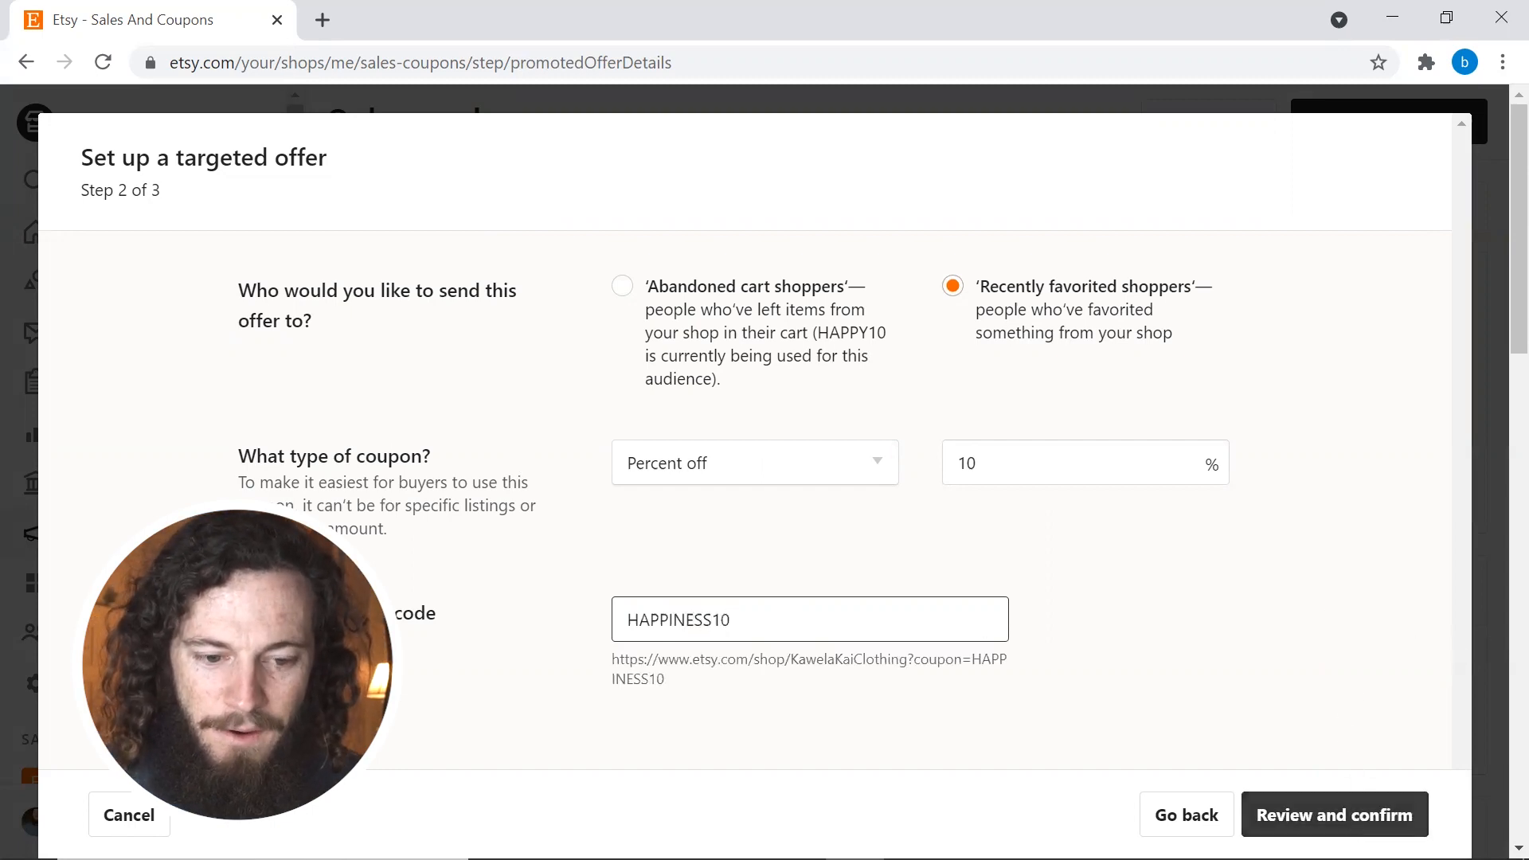
left_click(1352, 804)
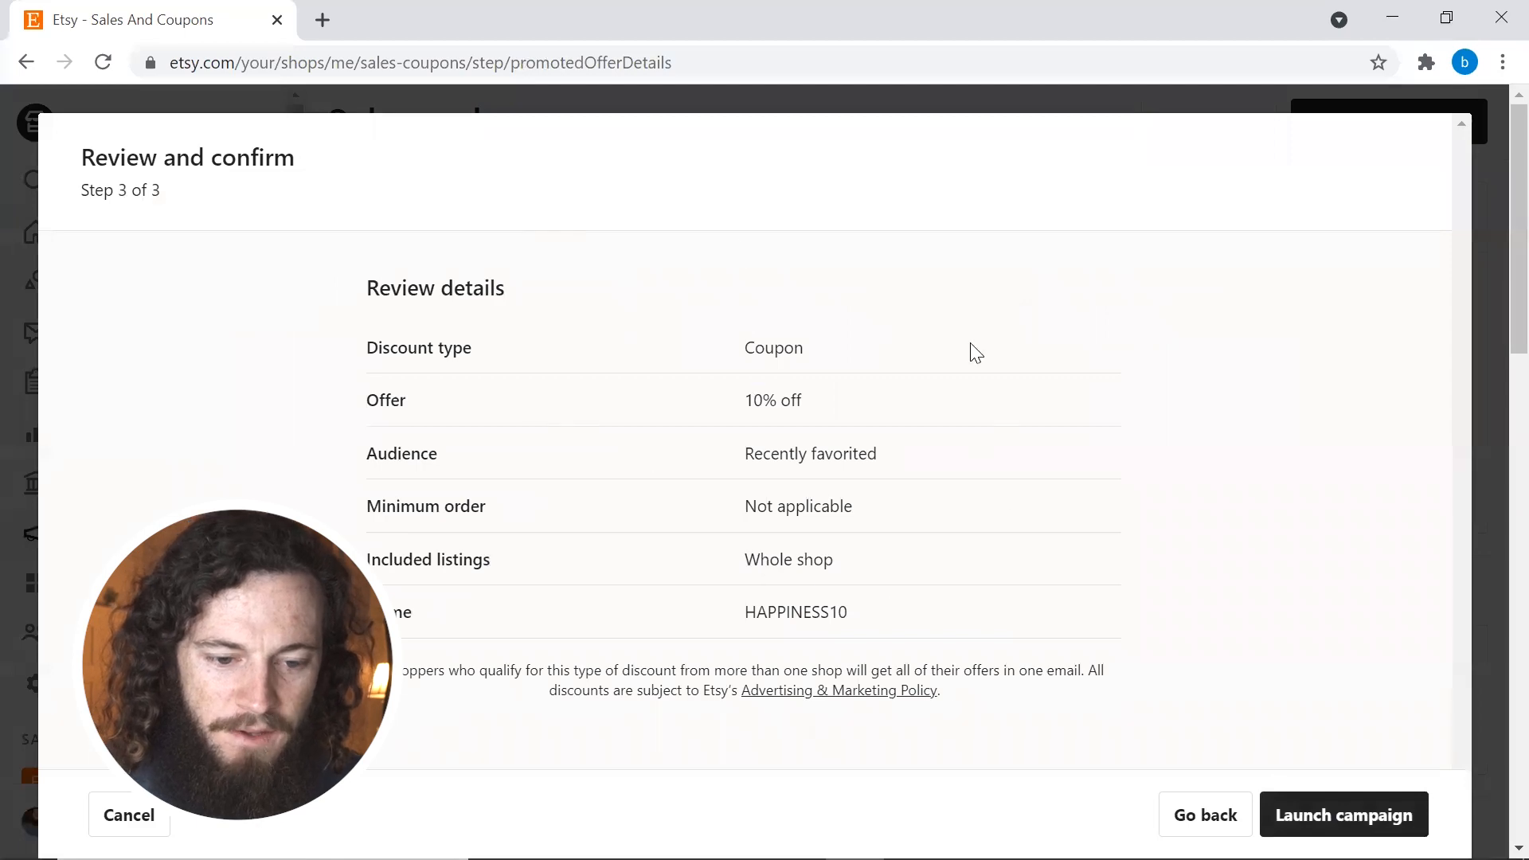
left_click(1319, 814)
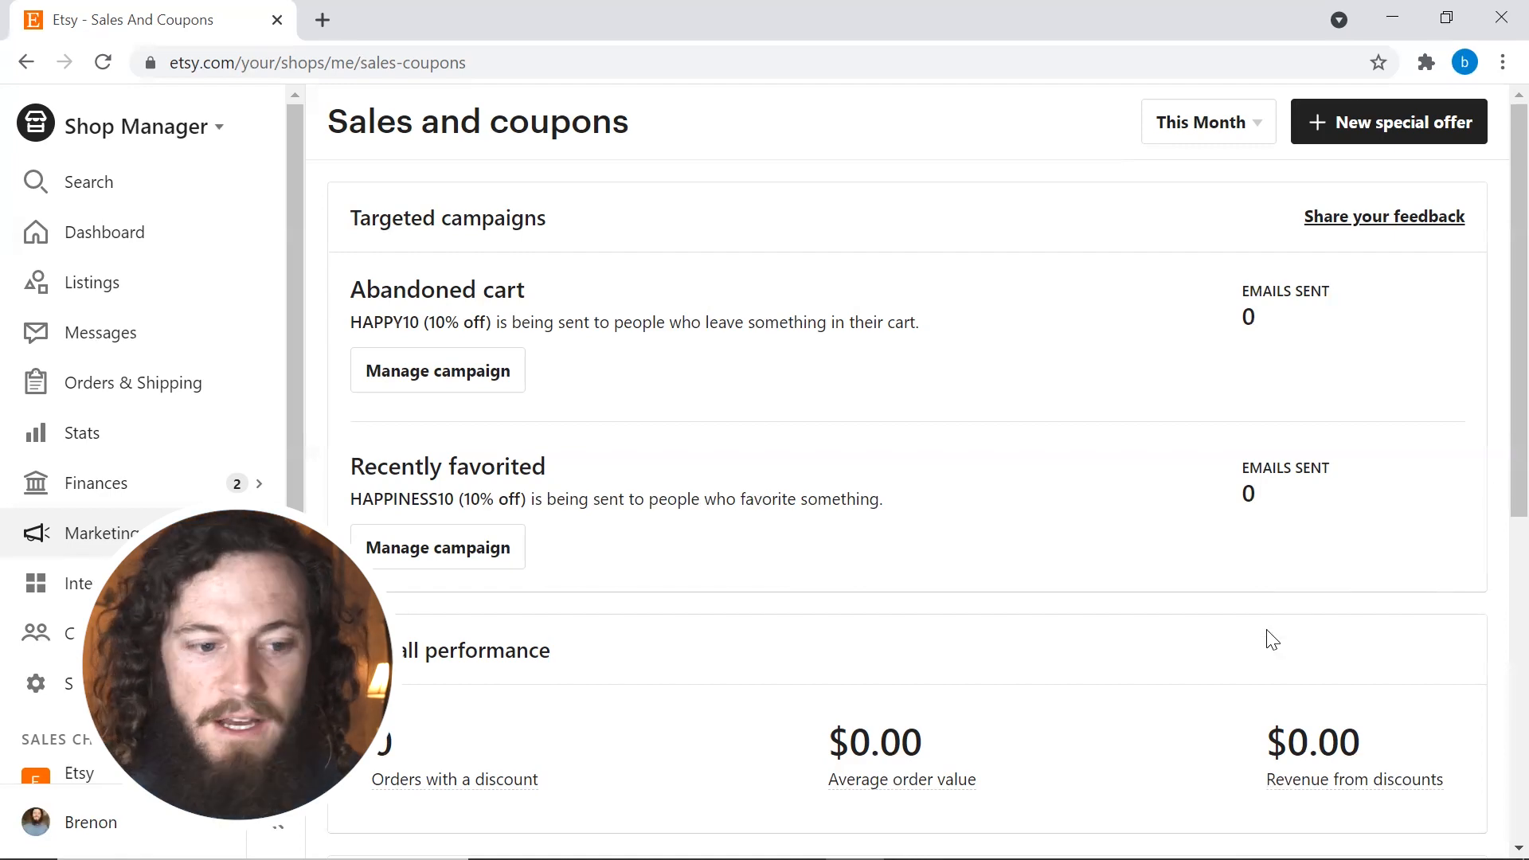
Step: Start a new shareable coupon as a special offer and set its discount to 10 percent off
left_click(1364, 125)
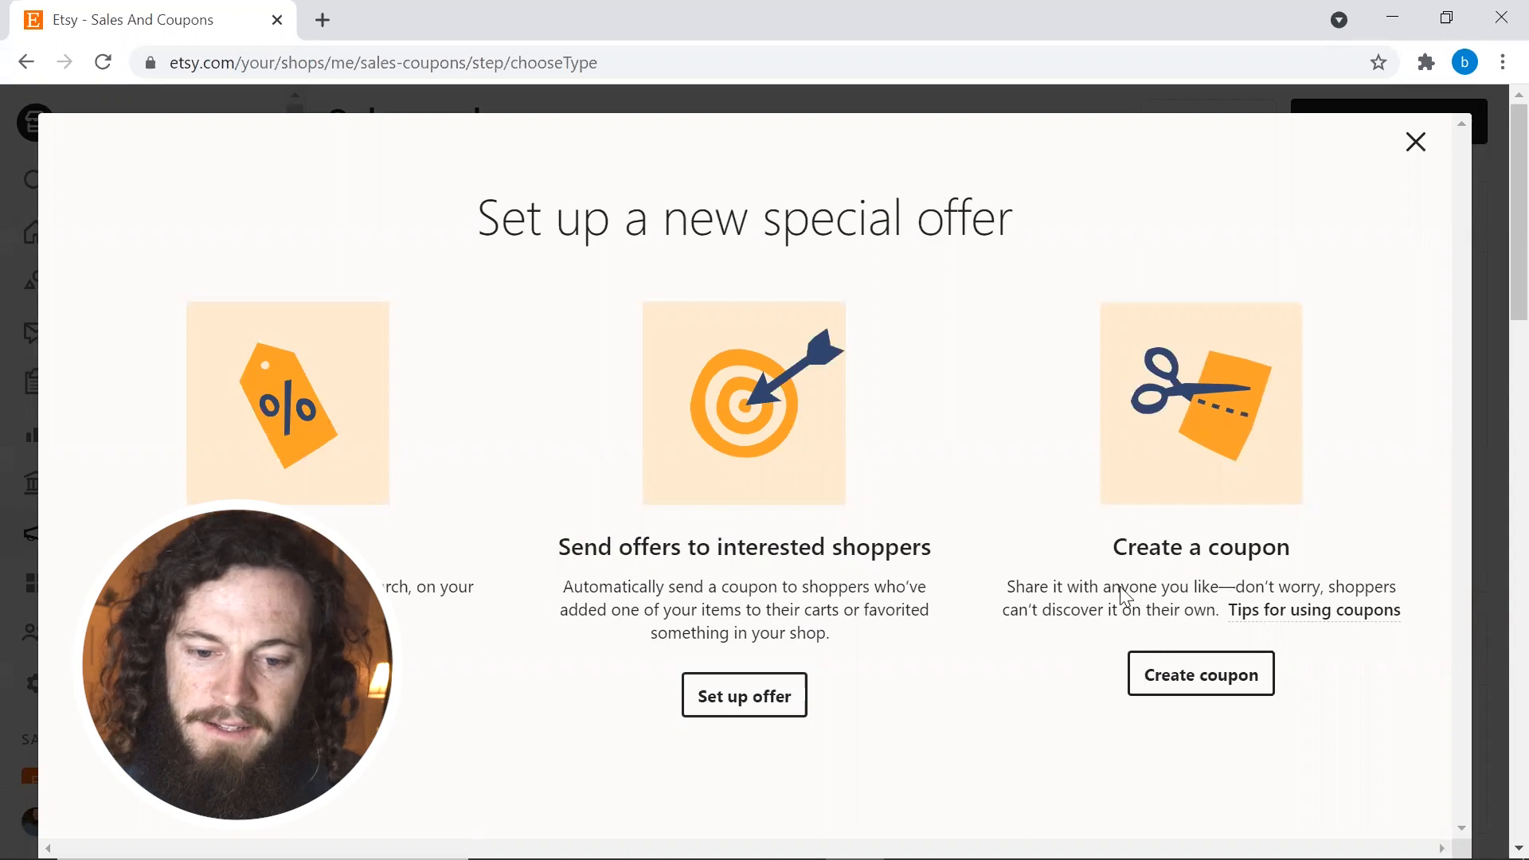
left_click(1186, 690)
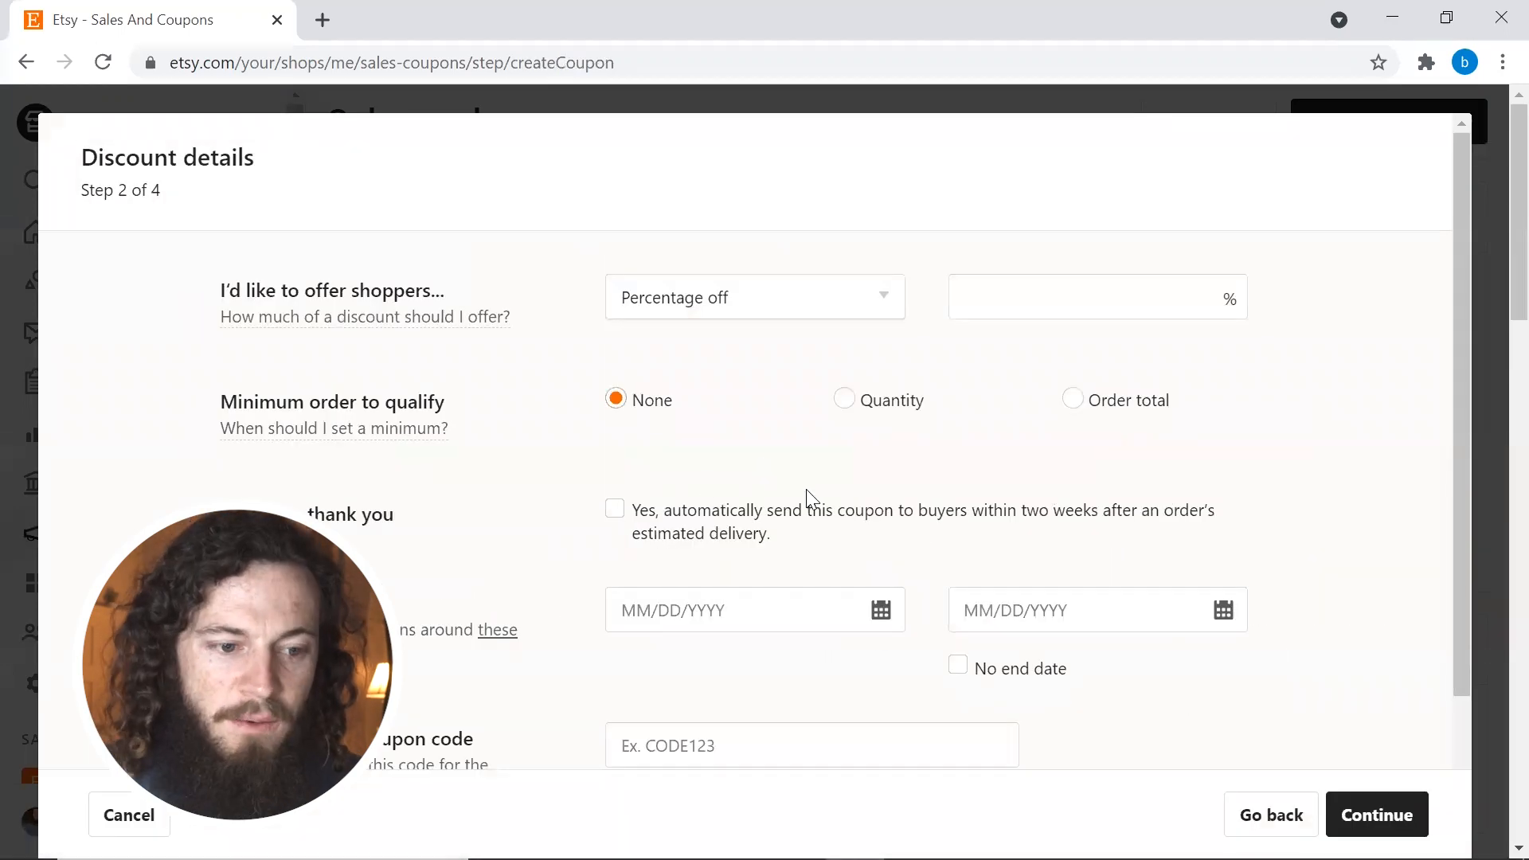
mouse_move(217, 324)
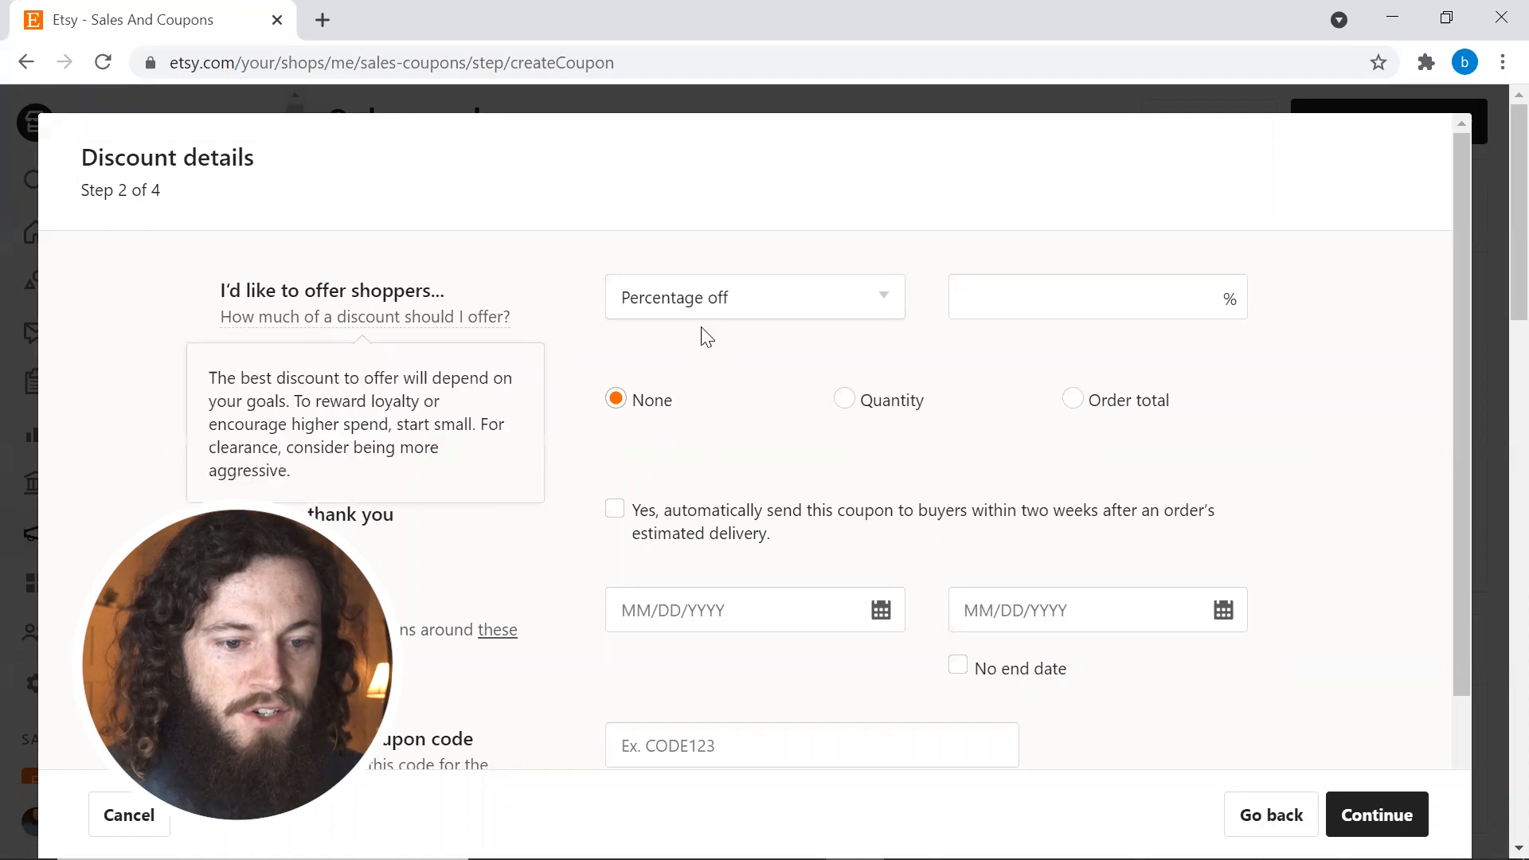
left_click(841, 300)
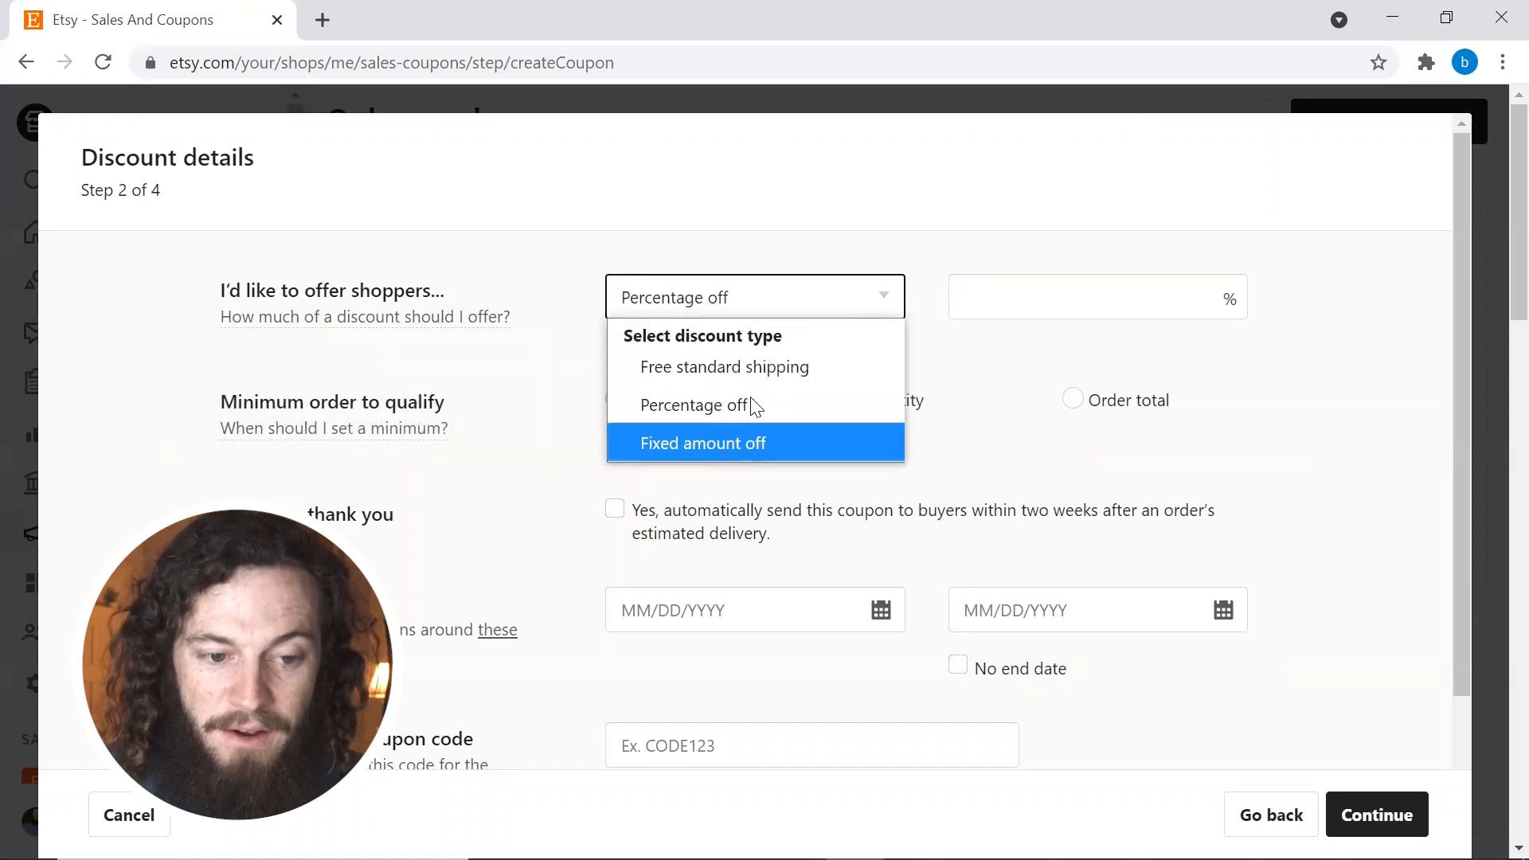
left_click(1142, 300)
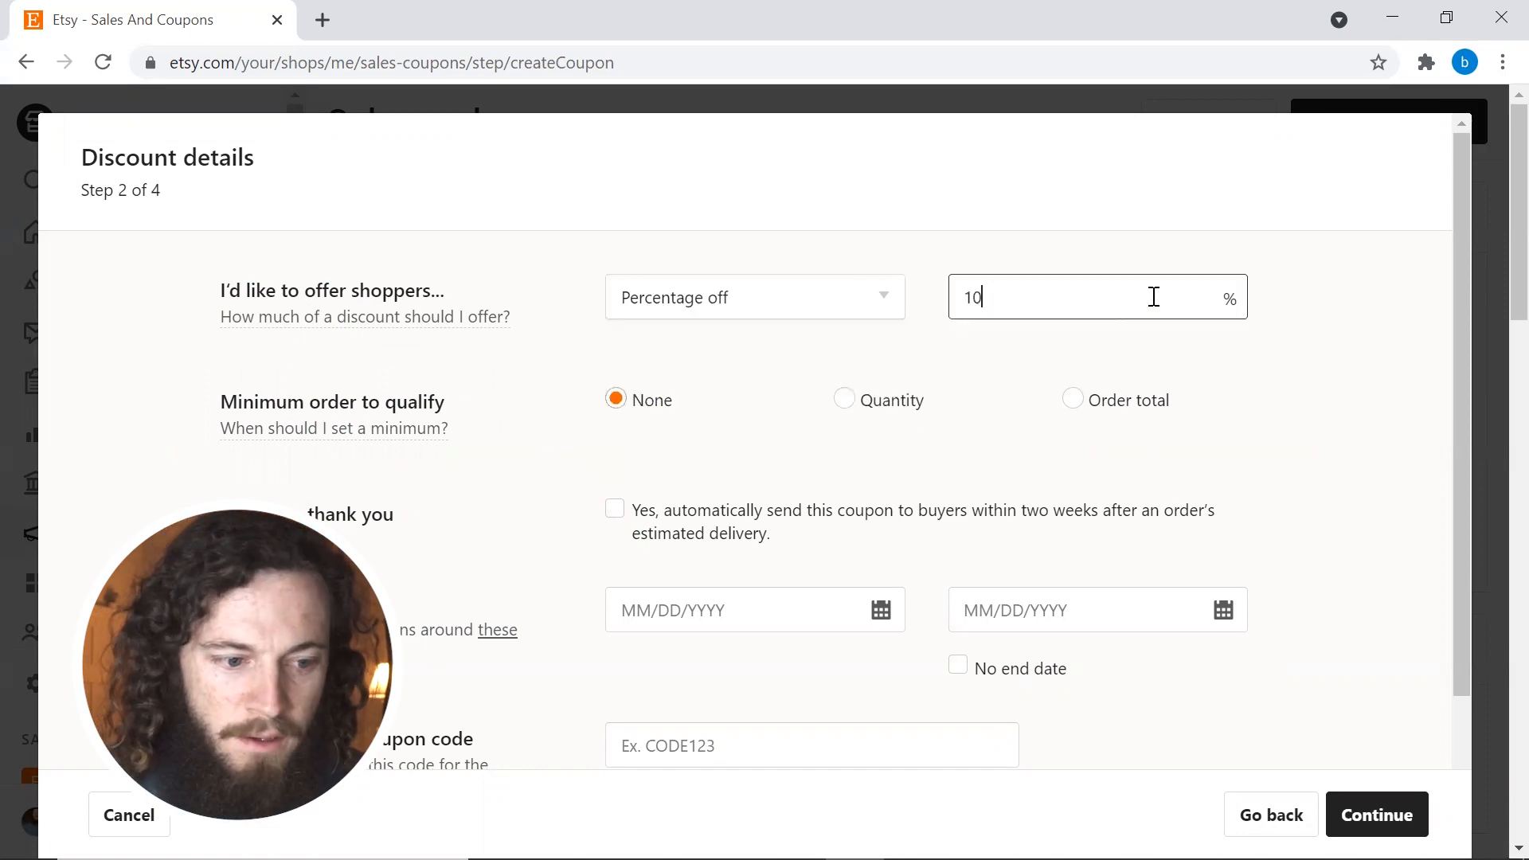
Step: Set the coupon's duration to start on 04/22/2021 with no end date
mouse_move(341, 430)
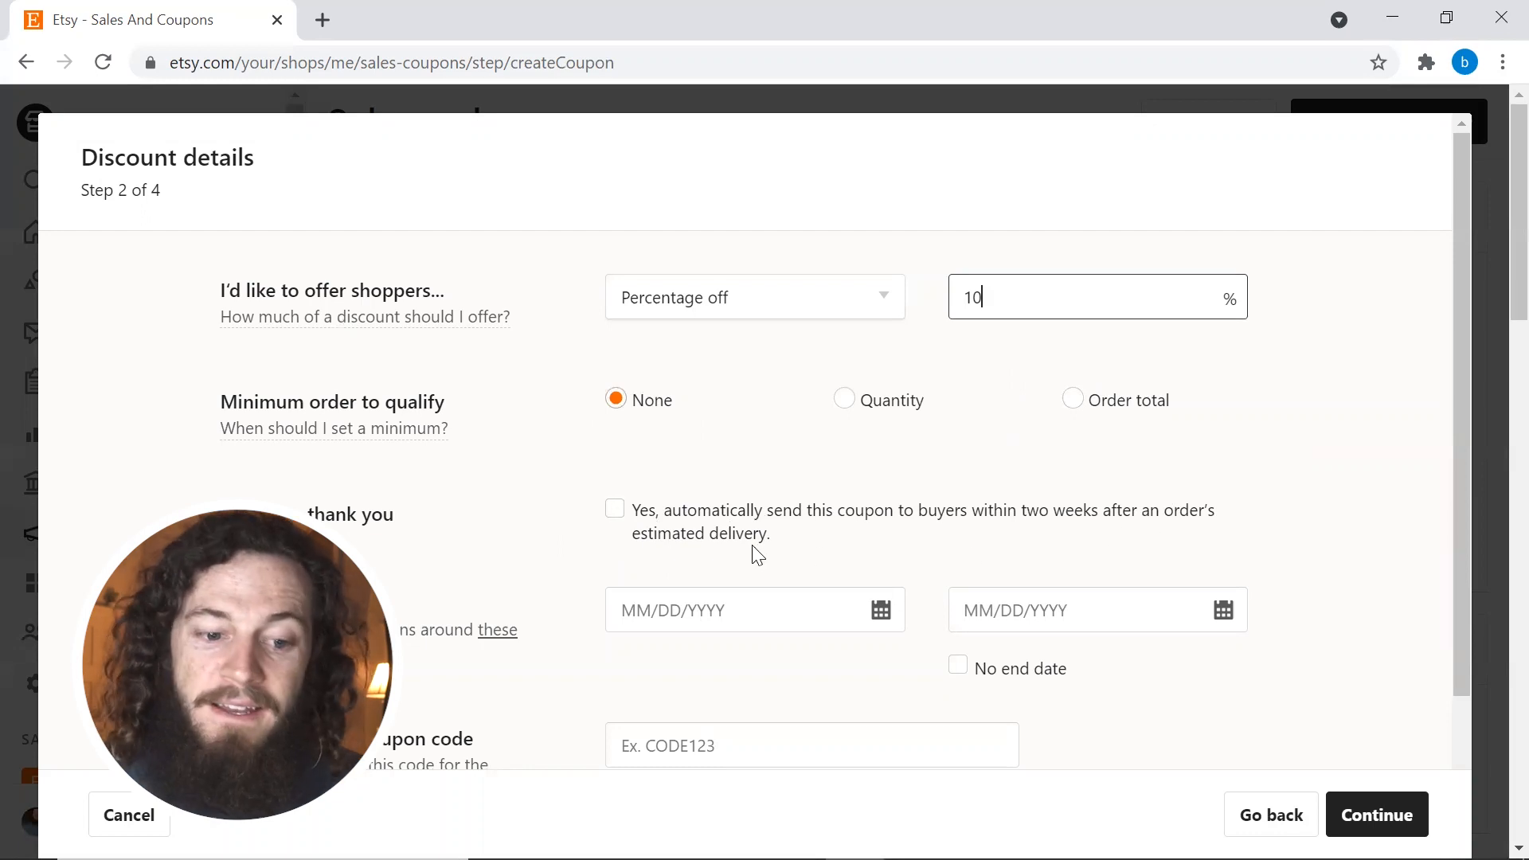
scroll(756, 550, "down", 2)
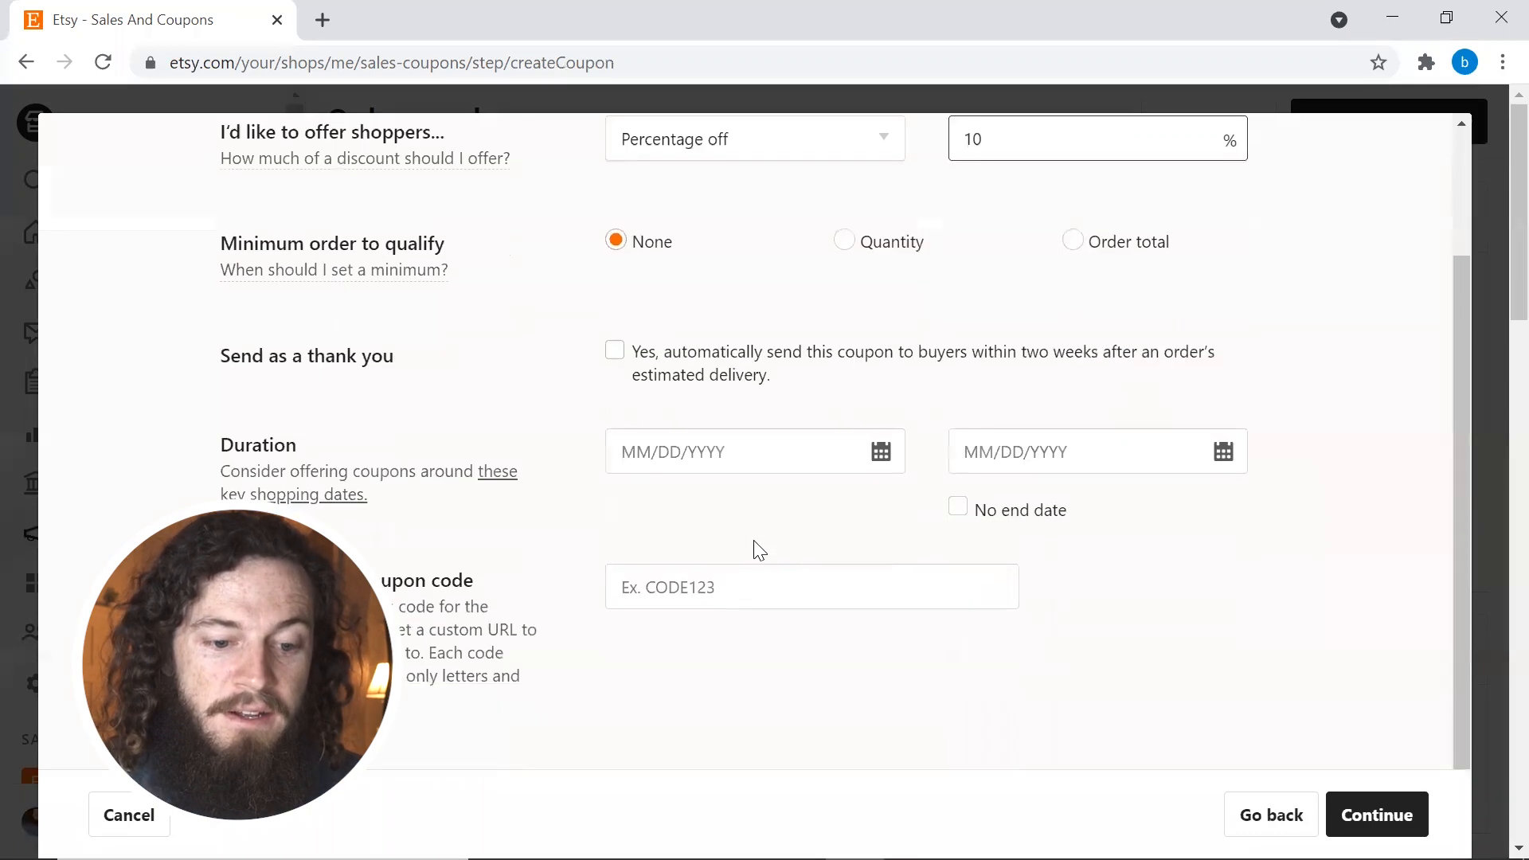
left_click(765, 452)
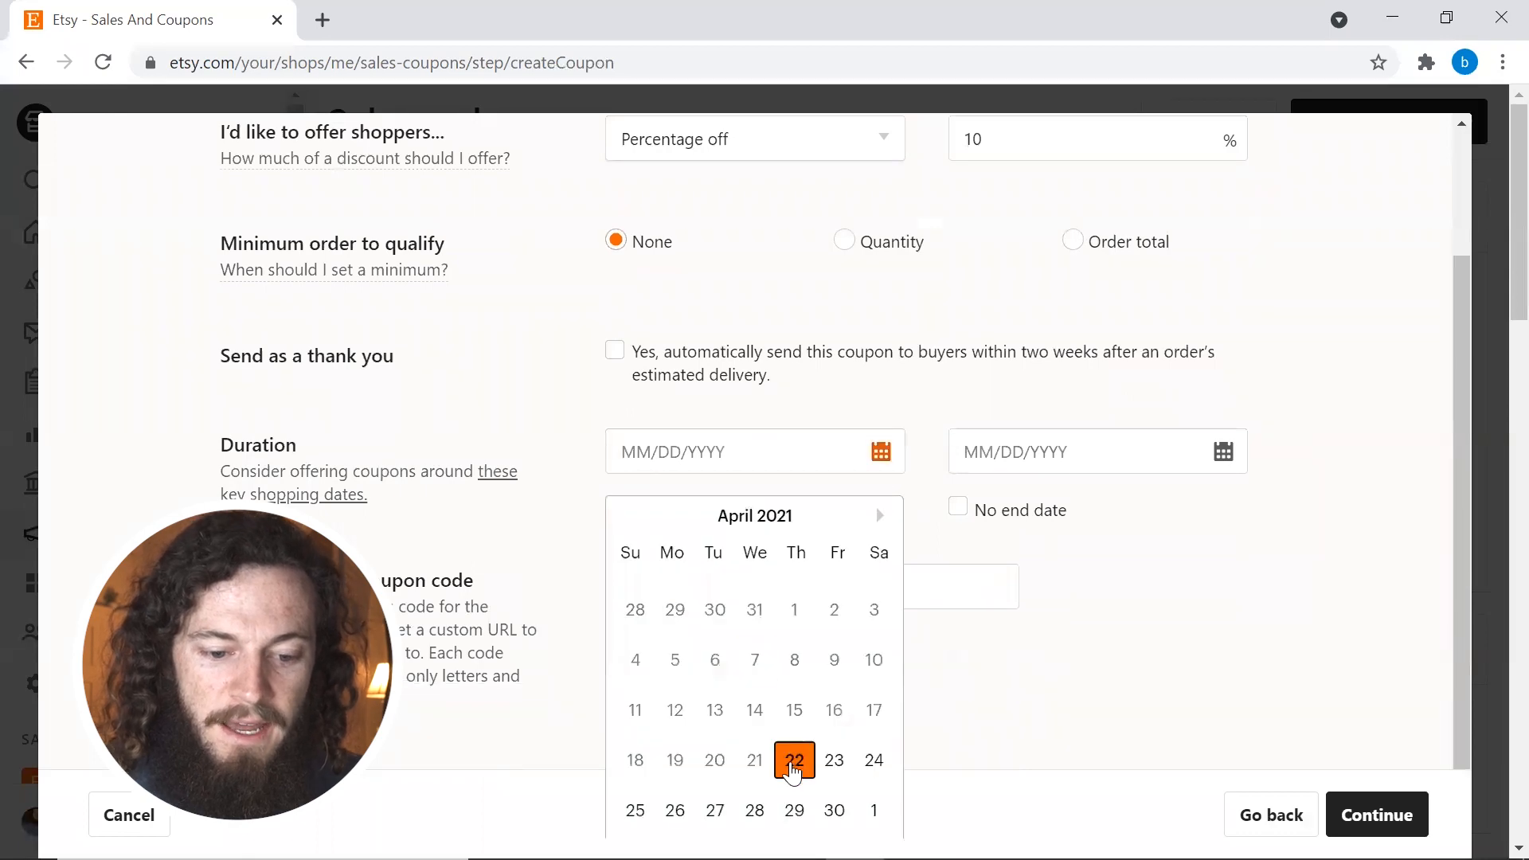
left_click(794, 763)
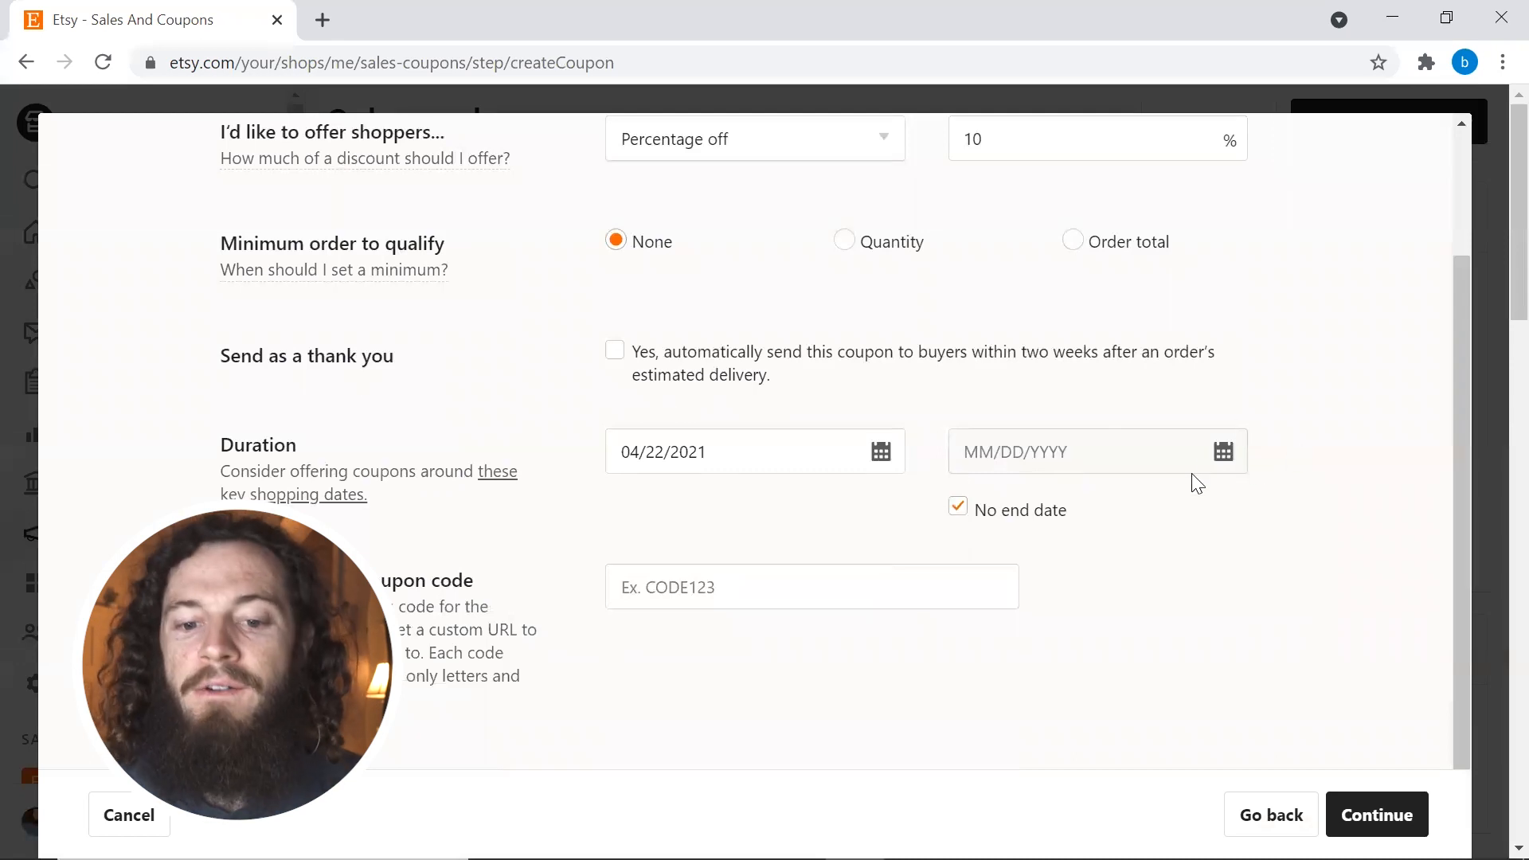
Step: Enter POSITIVITY10 as the coupon code and continue to the listing selection
left_click(753, 597)
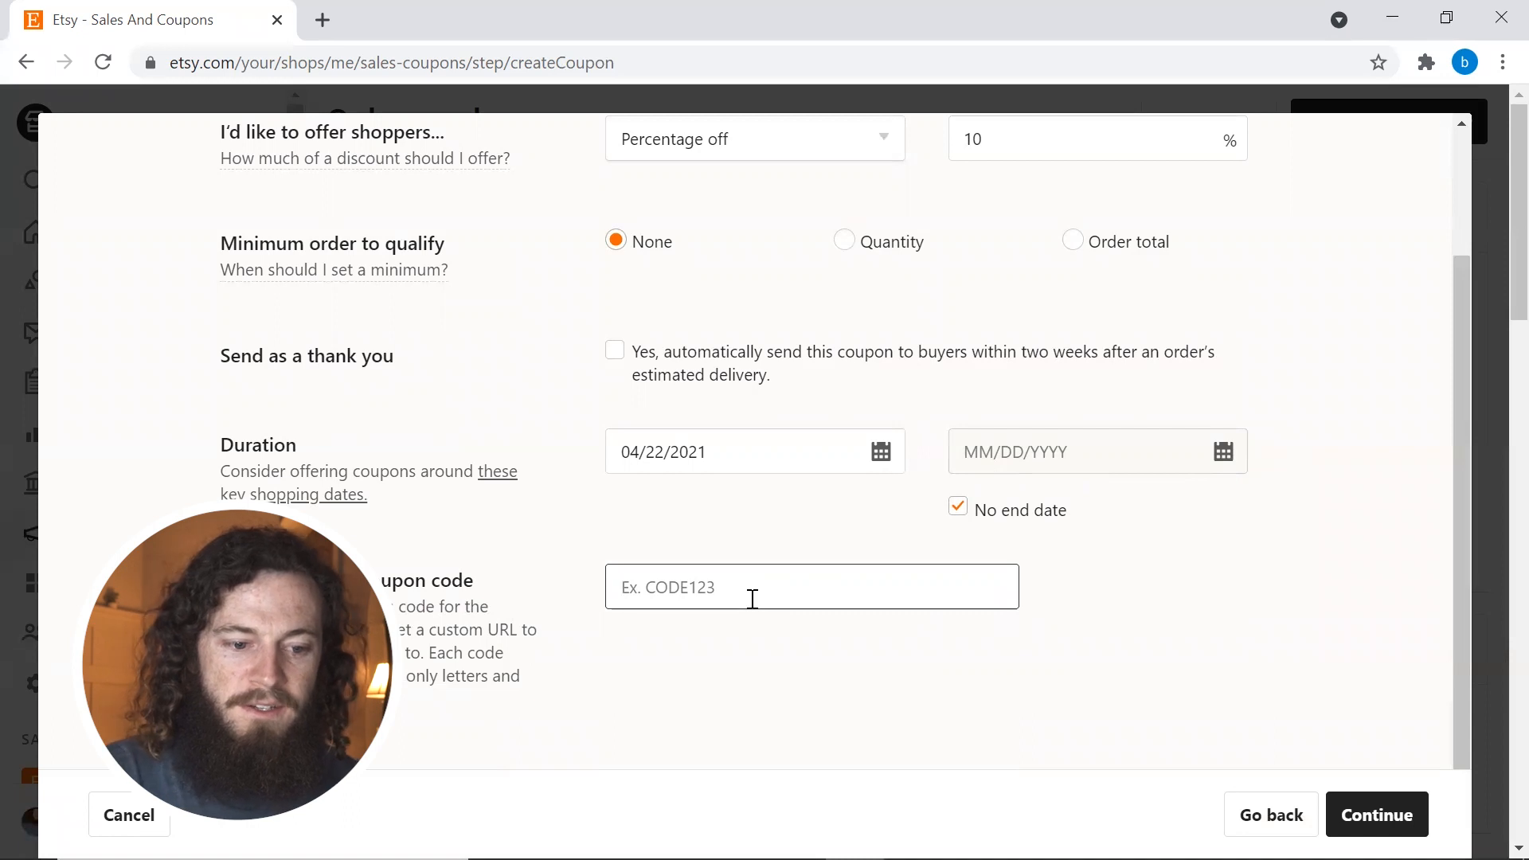
type("POS")
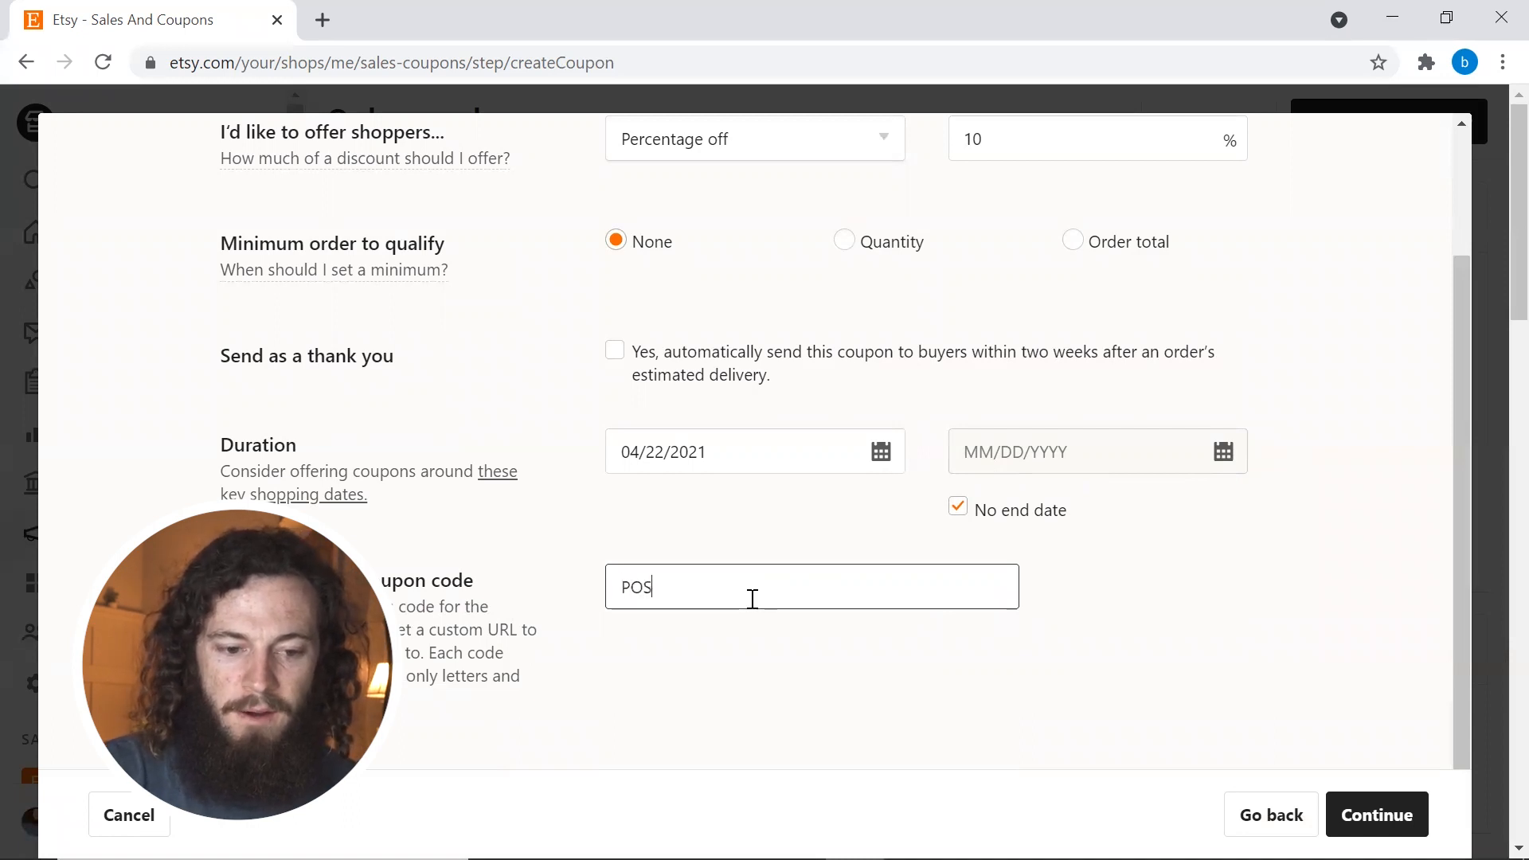
type("ITIVITY")
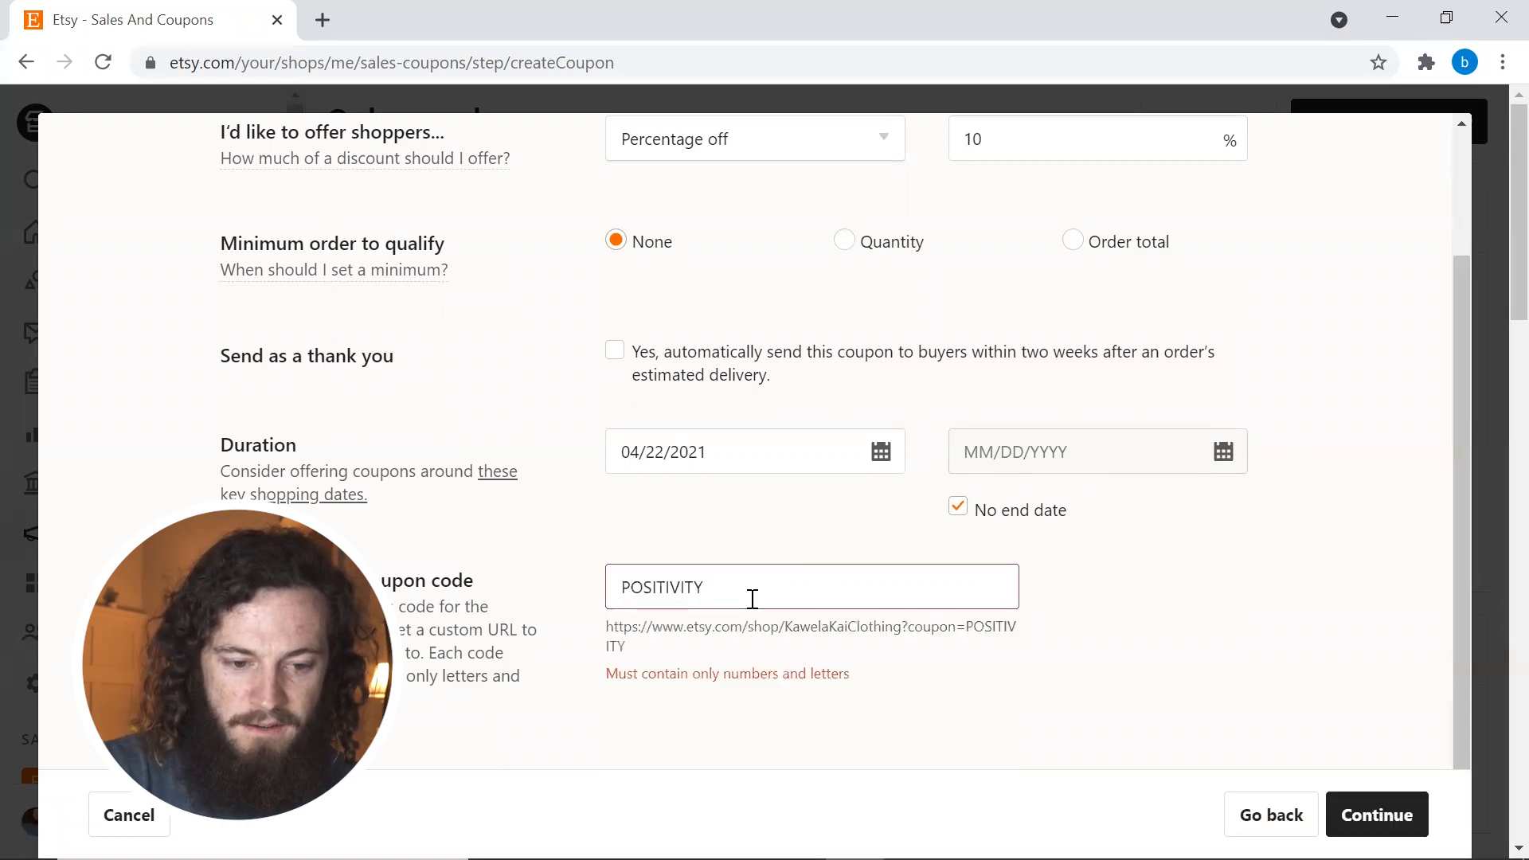
type("10")
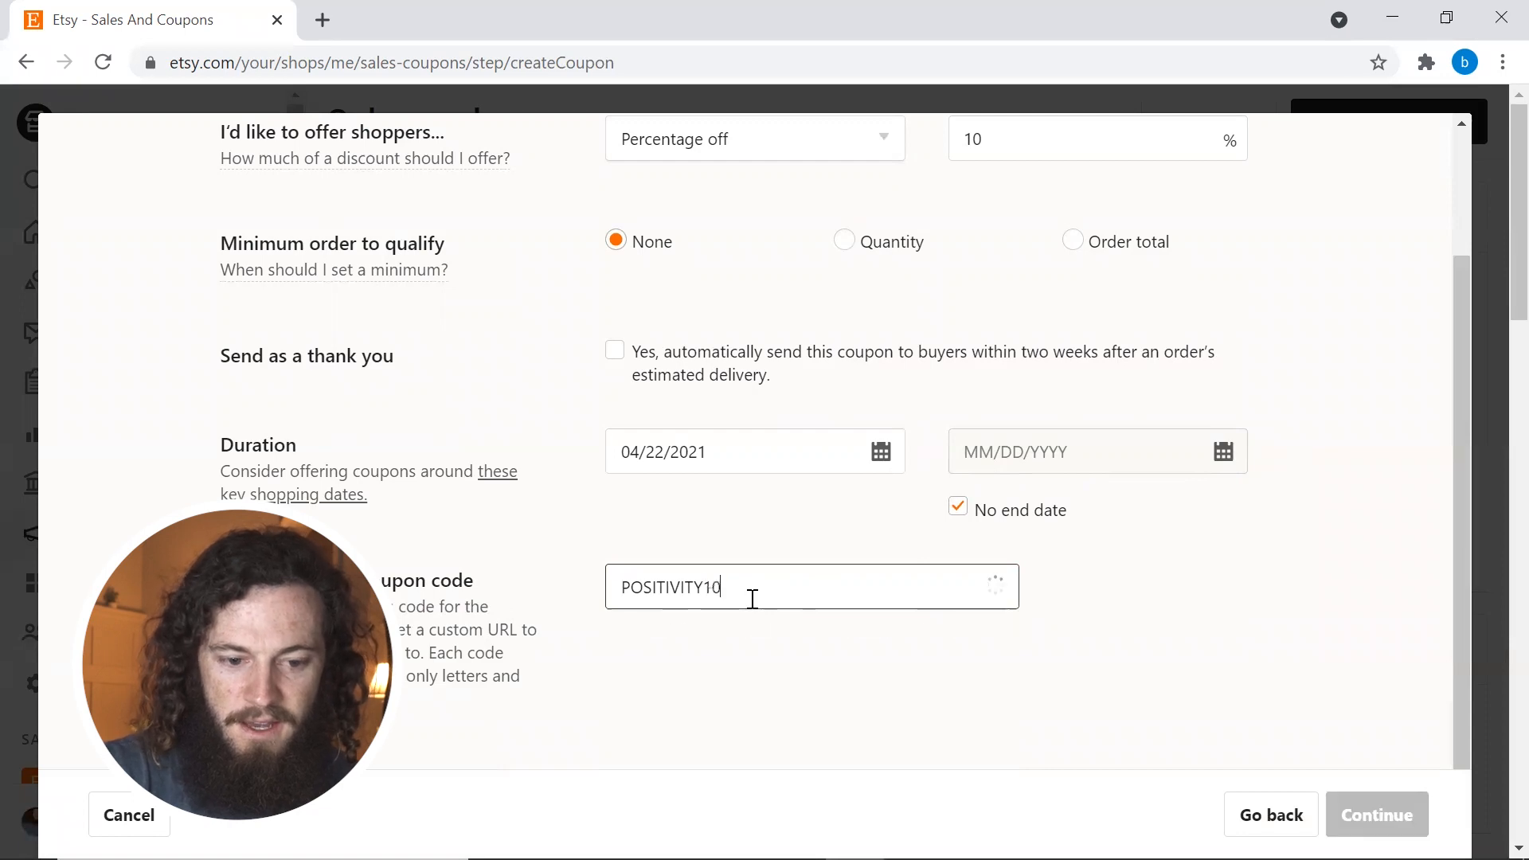
left_click(785, 706)
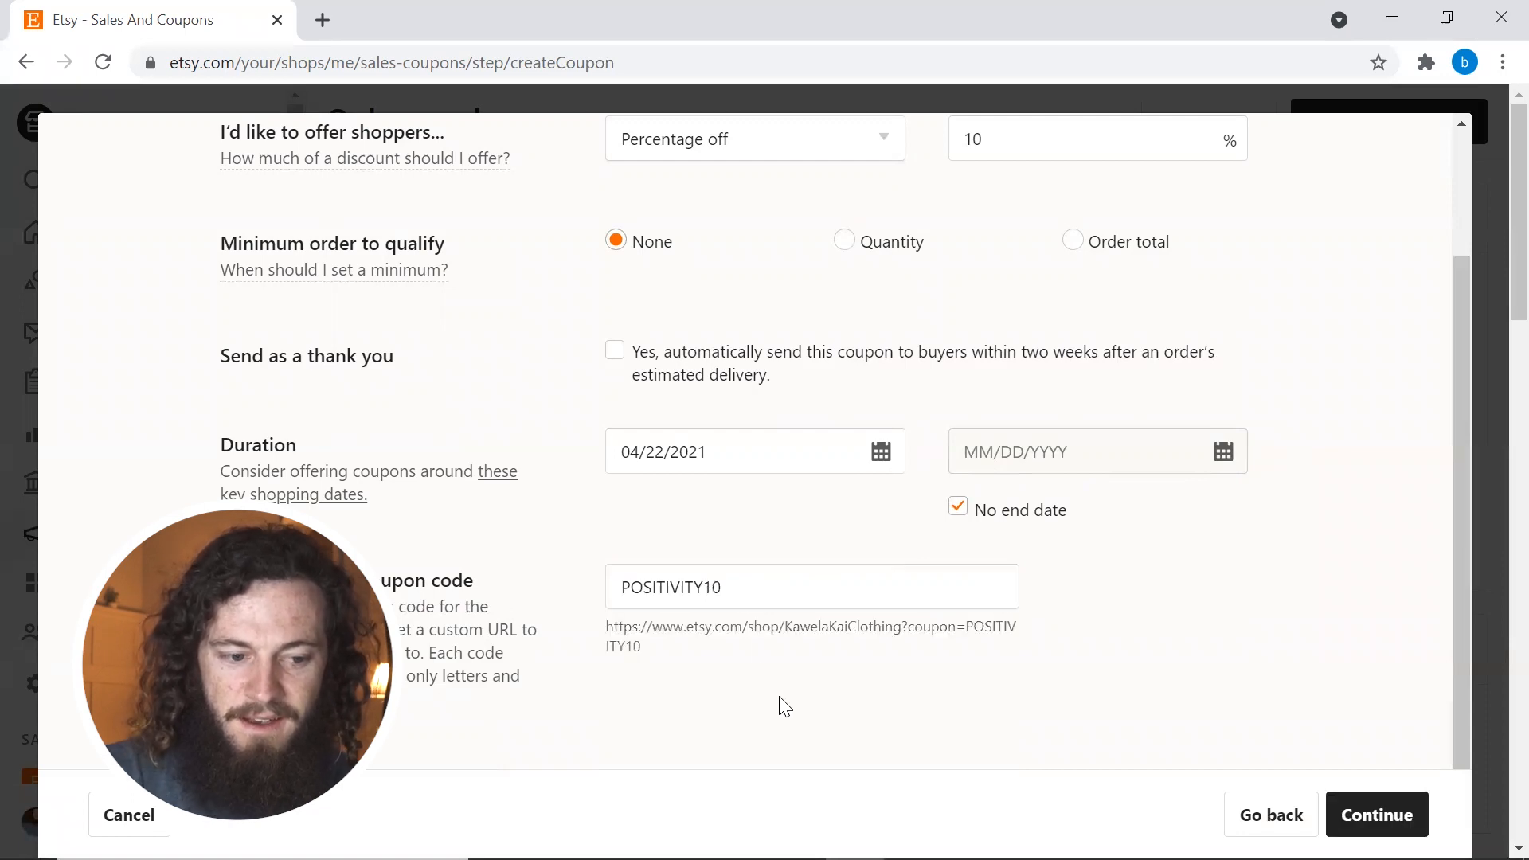
scroll(1097, 641, "down", 3)
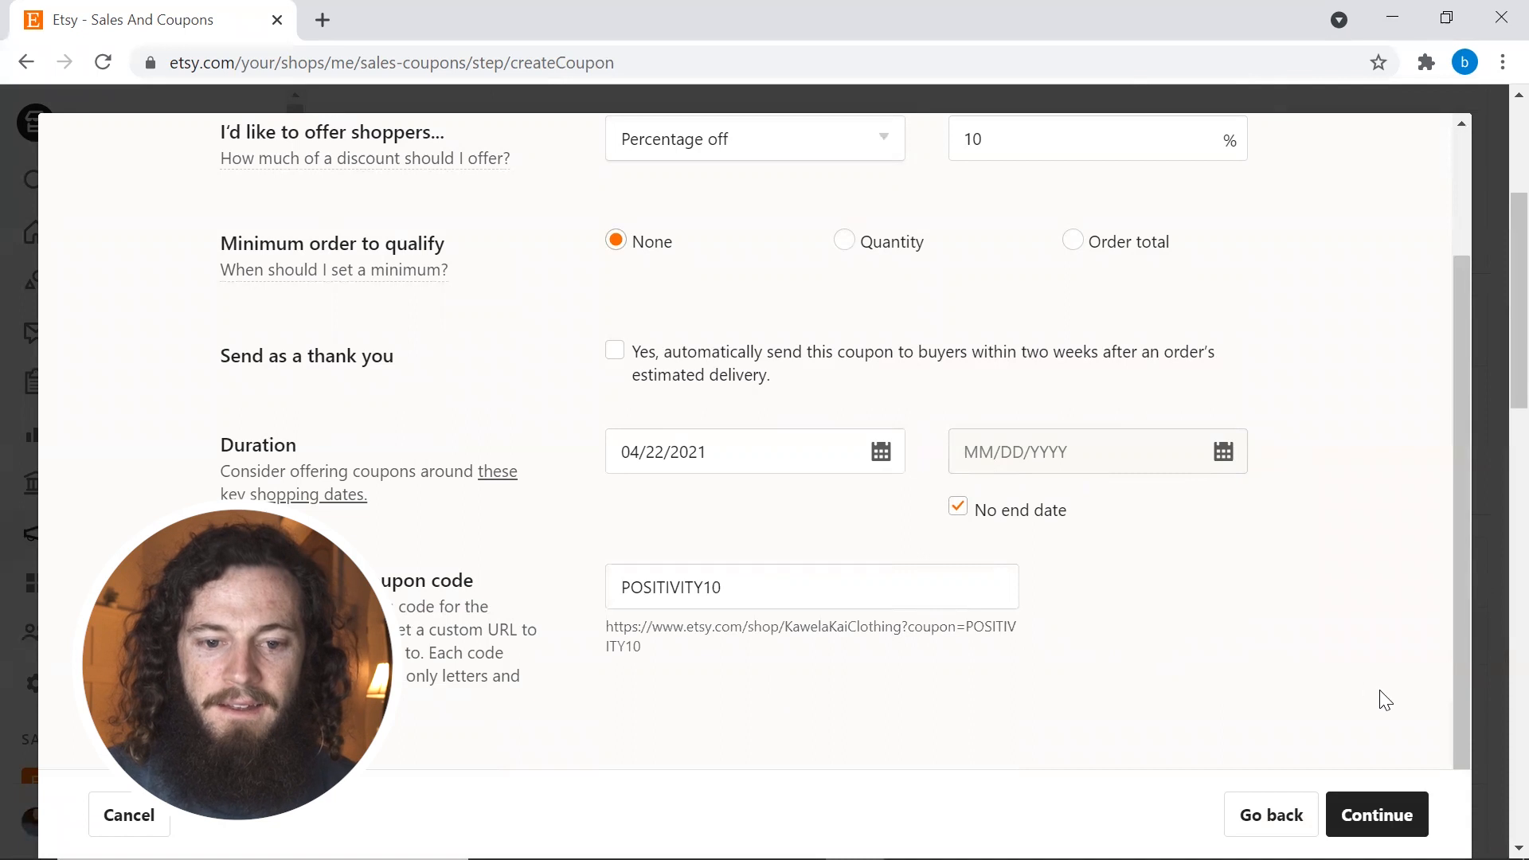
left_click(1387, 812)
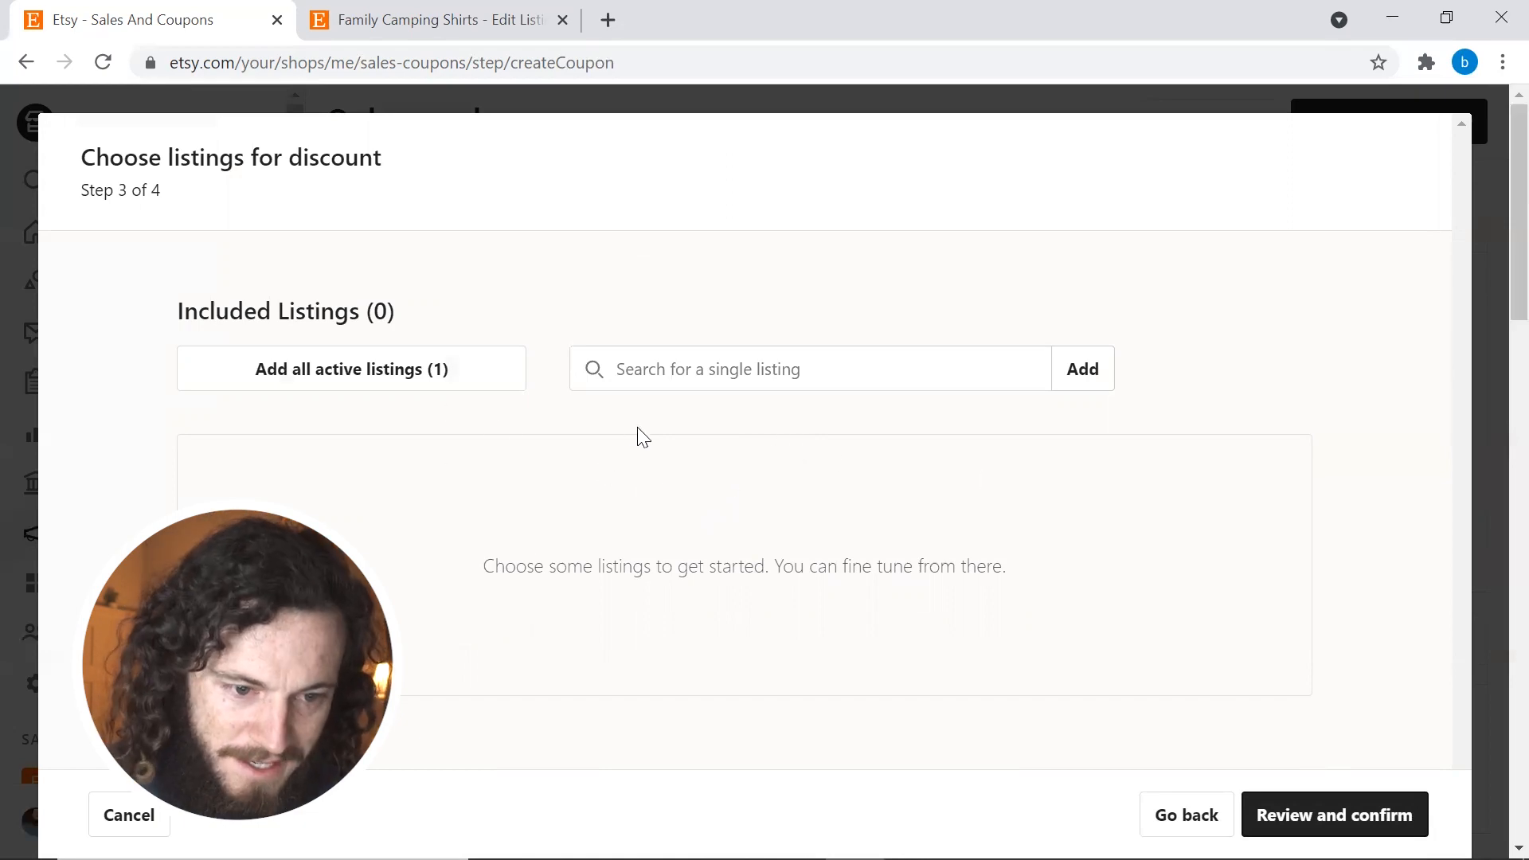
Step: Include all active listings in the coupon, then review and create the discount
left_click(389, 386)
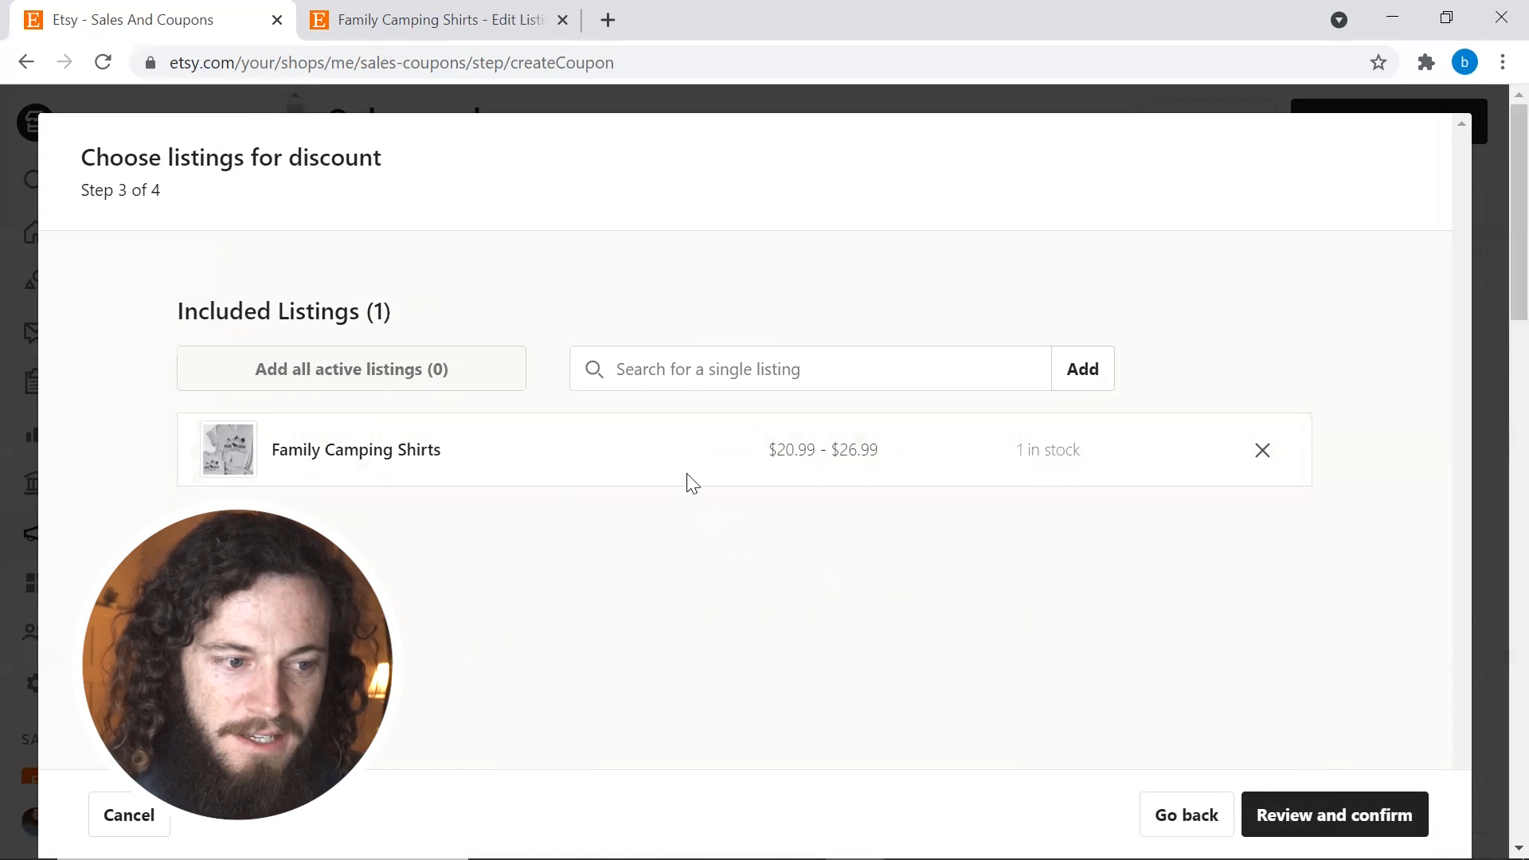
left_click(1334, 815)
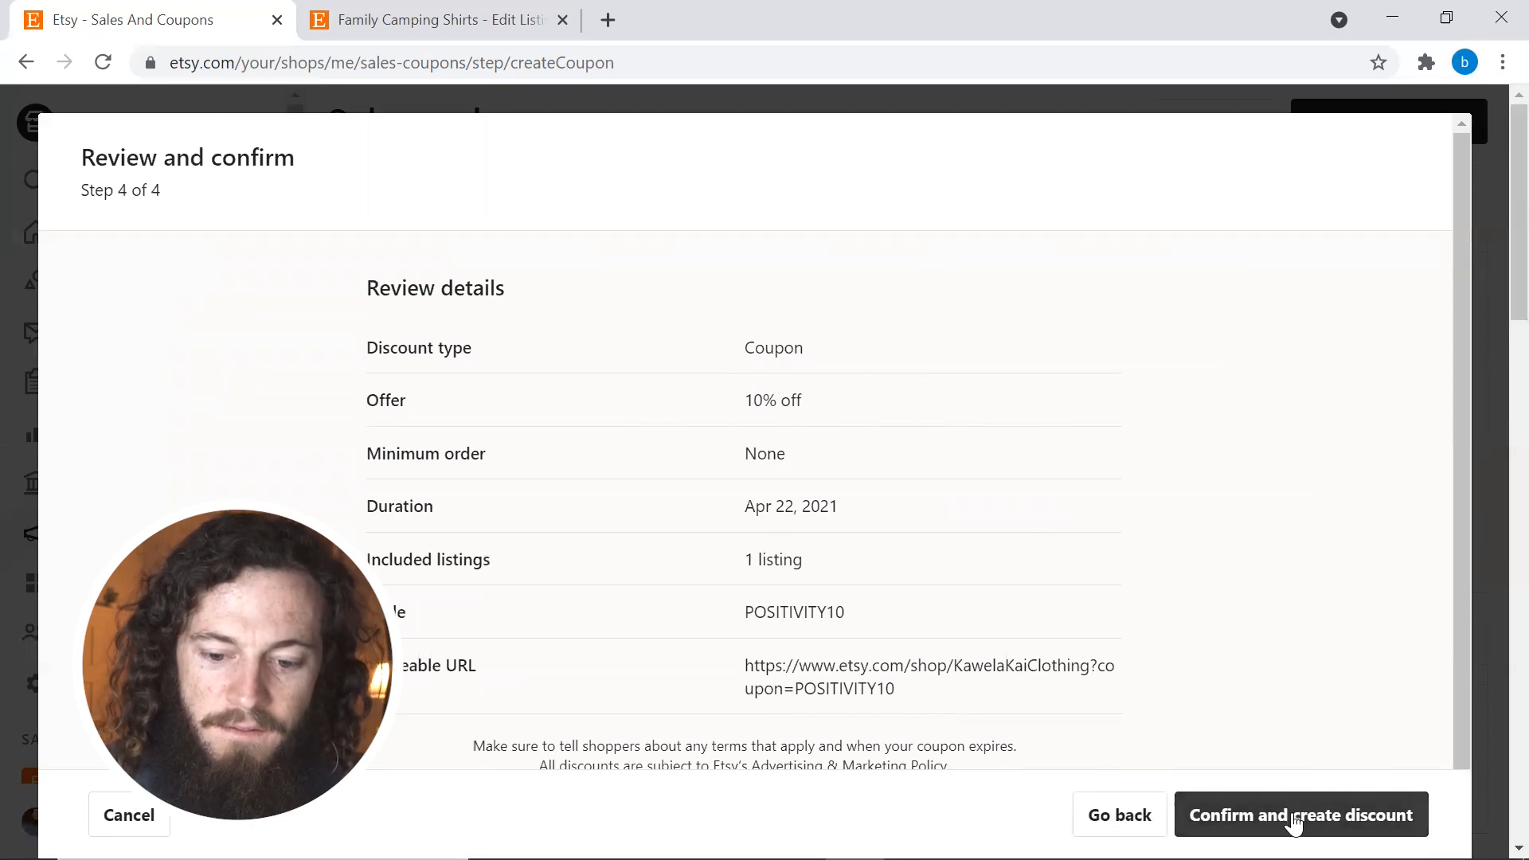
left_click(1298, 825)
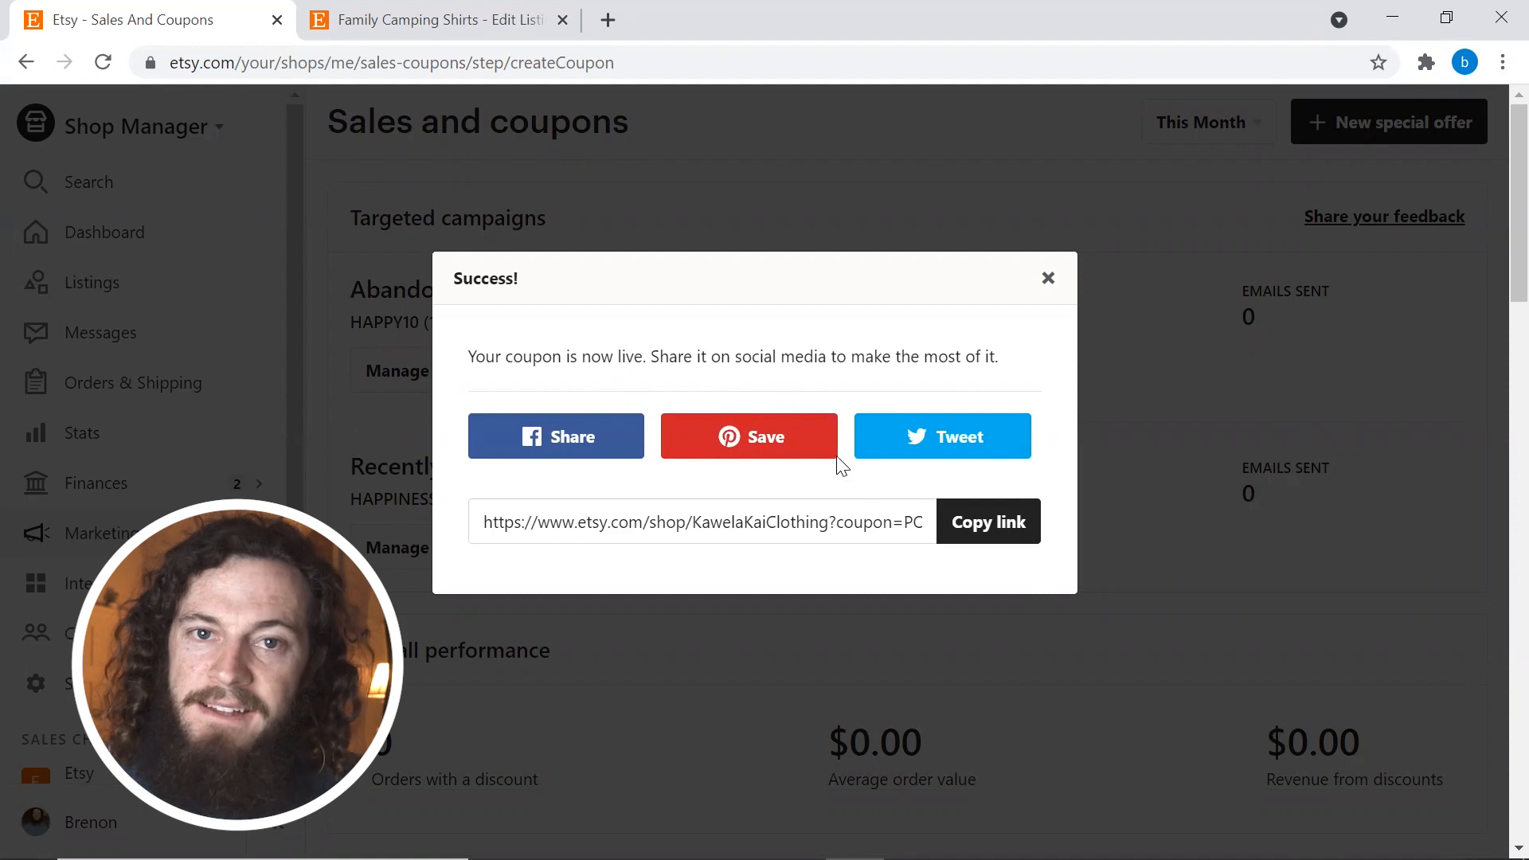